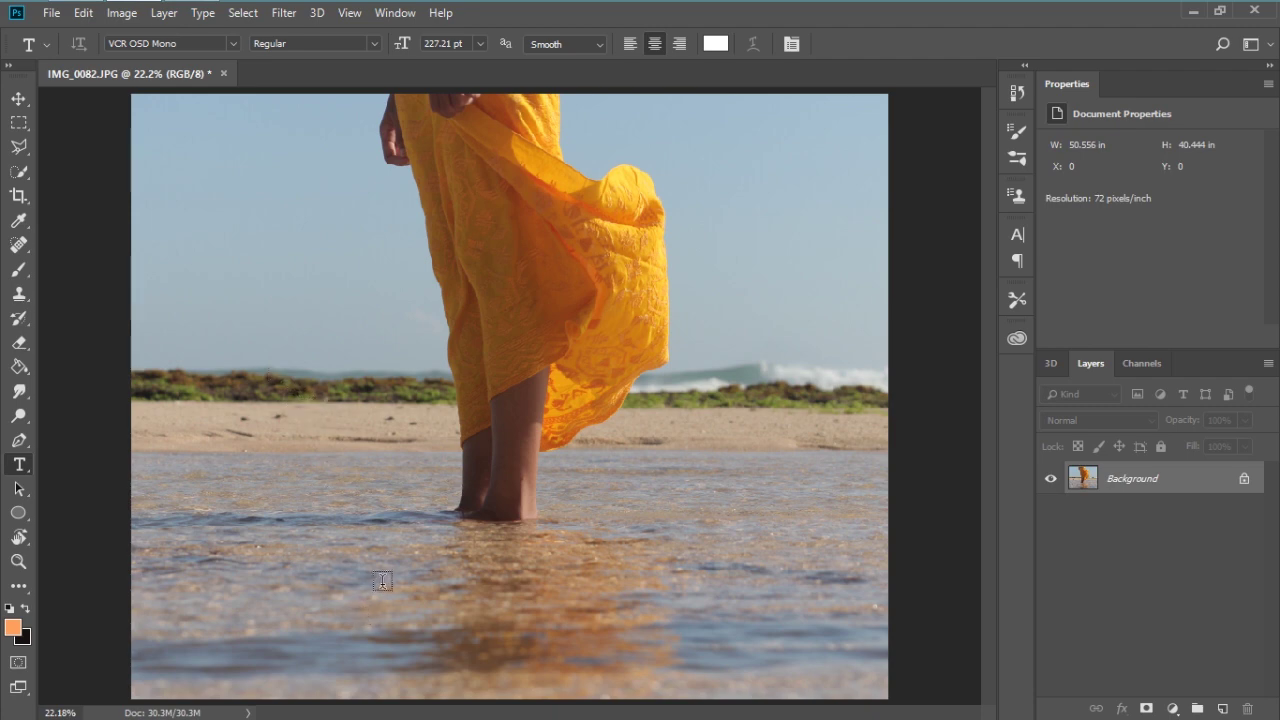
# Start a white VCR OSD Mono text layer over the water at the photo's lower left.
pyautogui.click(251, 558)
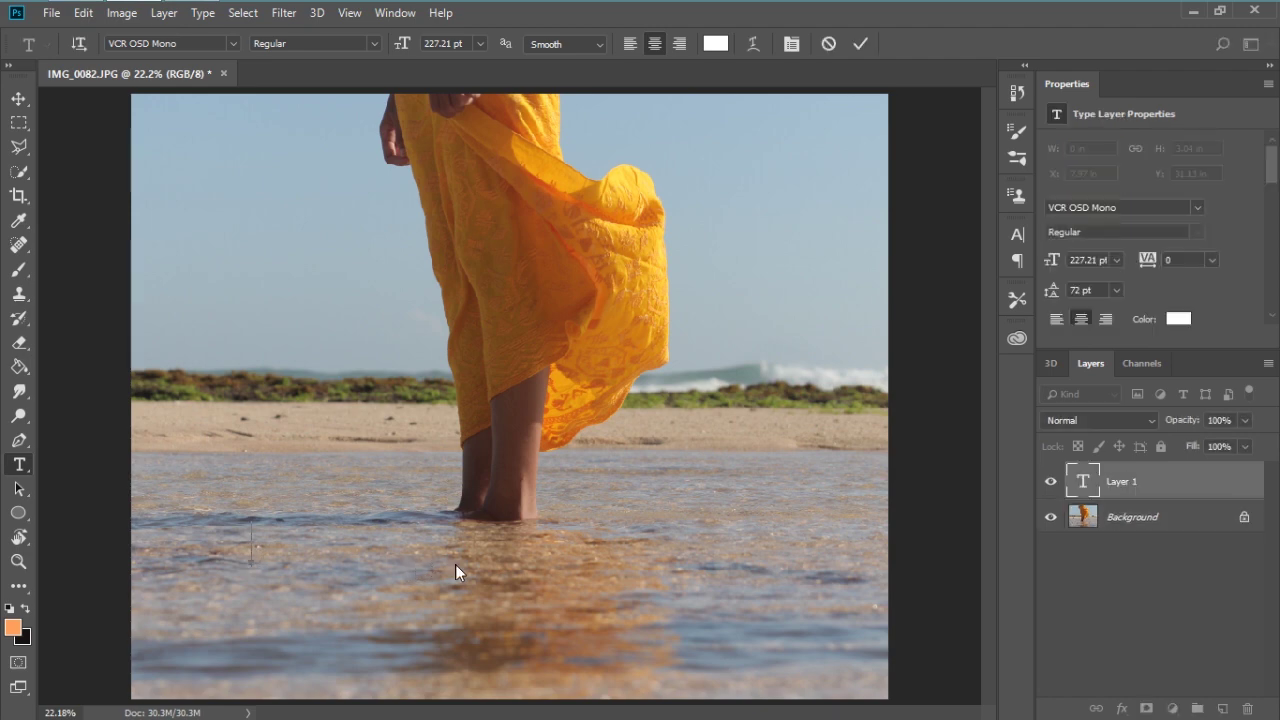
# Type 'PM 3:40', then 'APR.5 2019' as a second text line just below it.
pyautogui.write('PM')
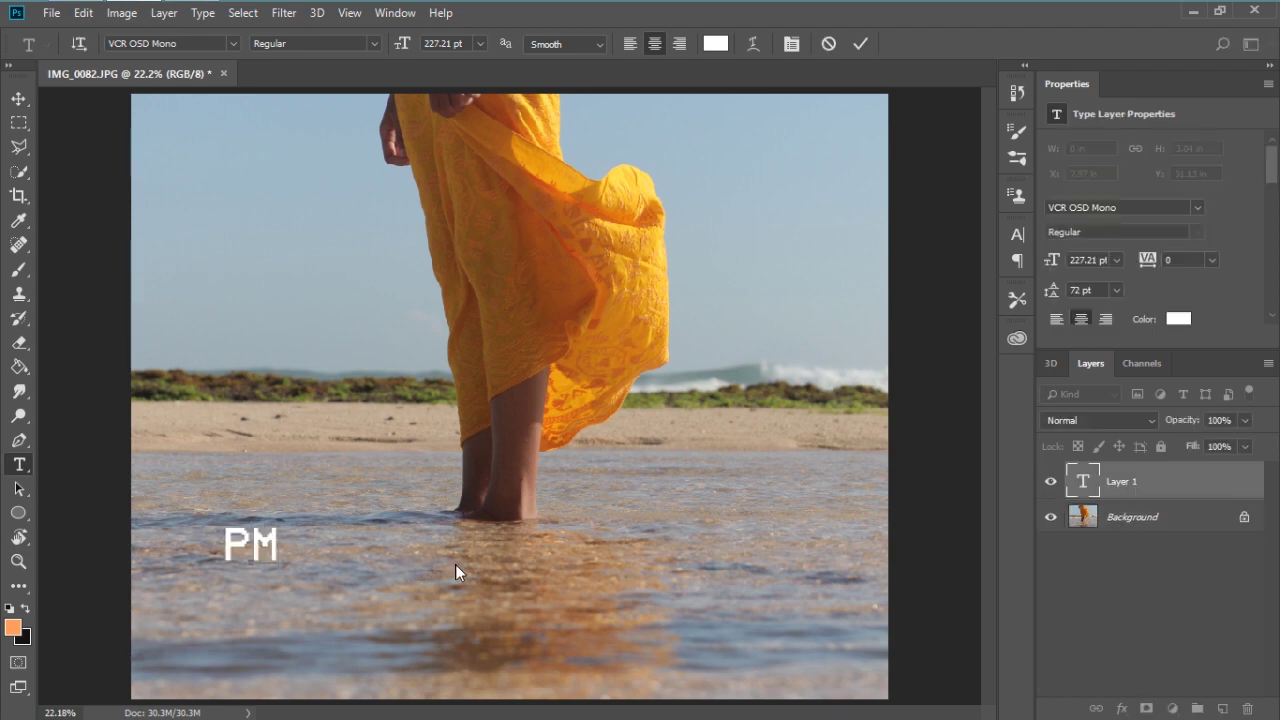
pyautogui.write(' 3')
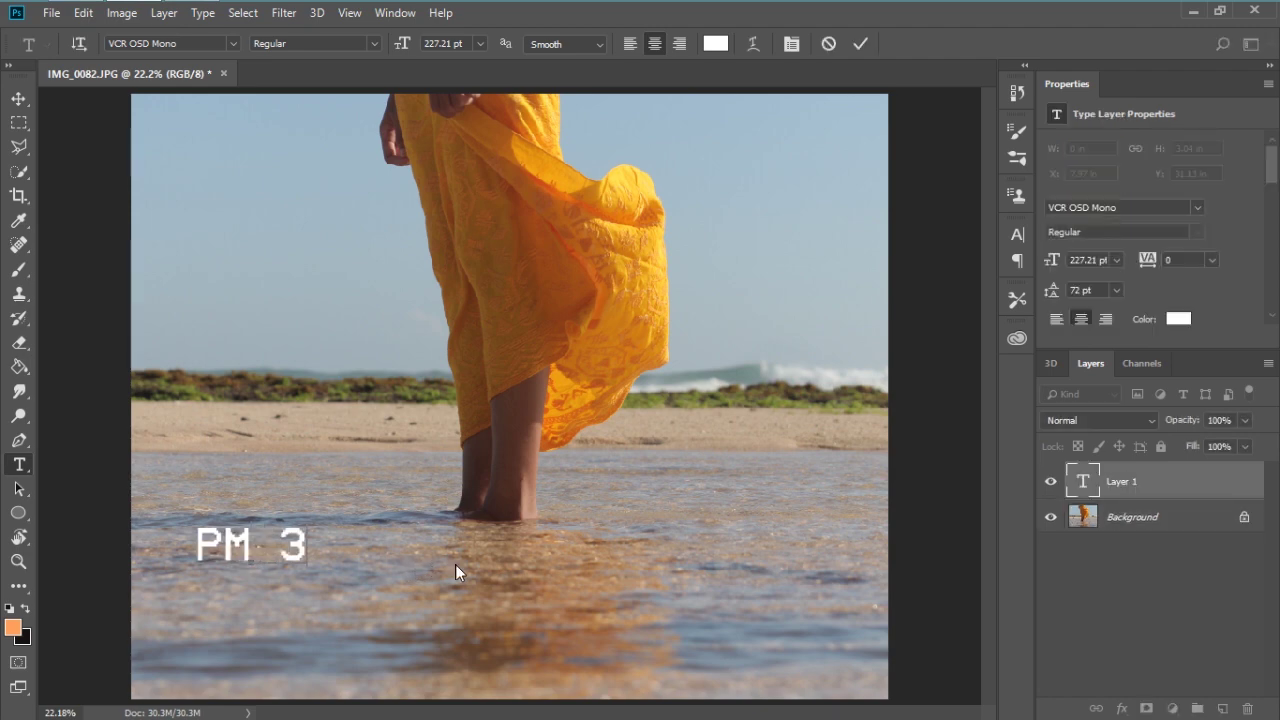
pyautogui.write(':40')
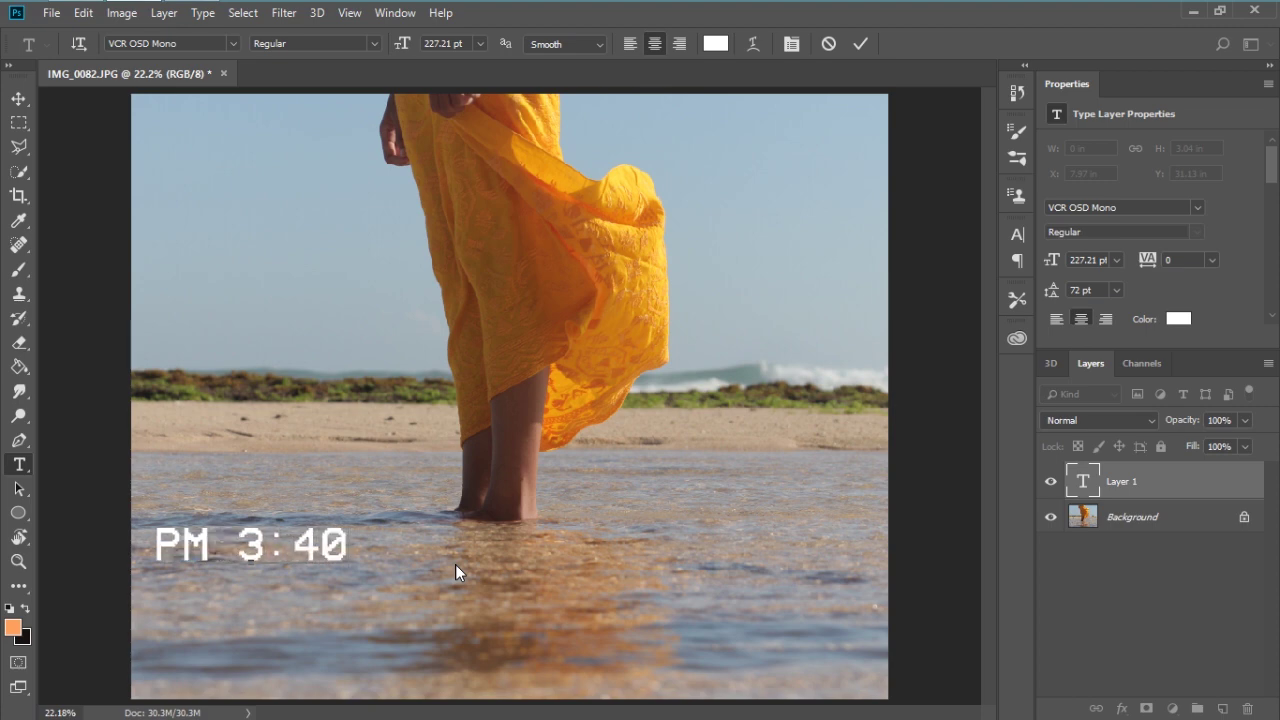
pyautogui.click(185, 610)
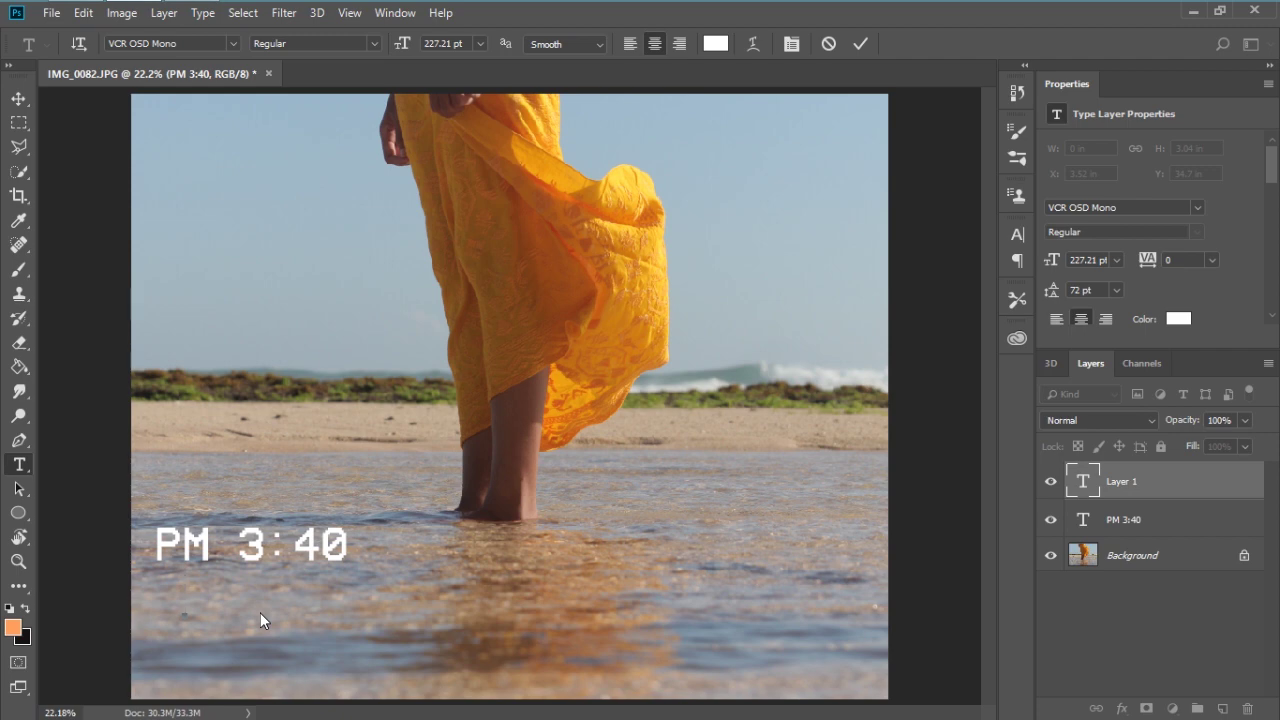
pyautogui.write('APR.5')
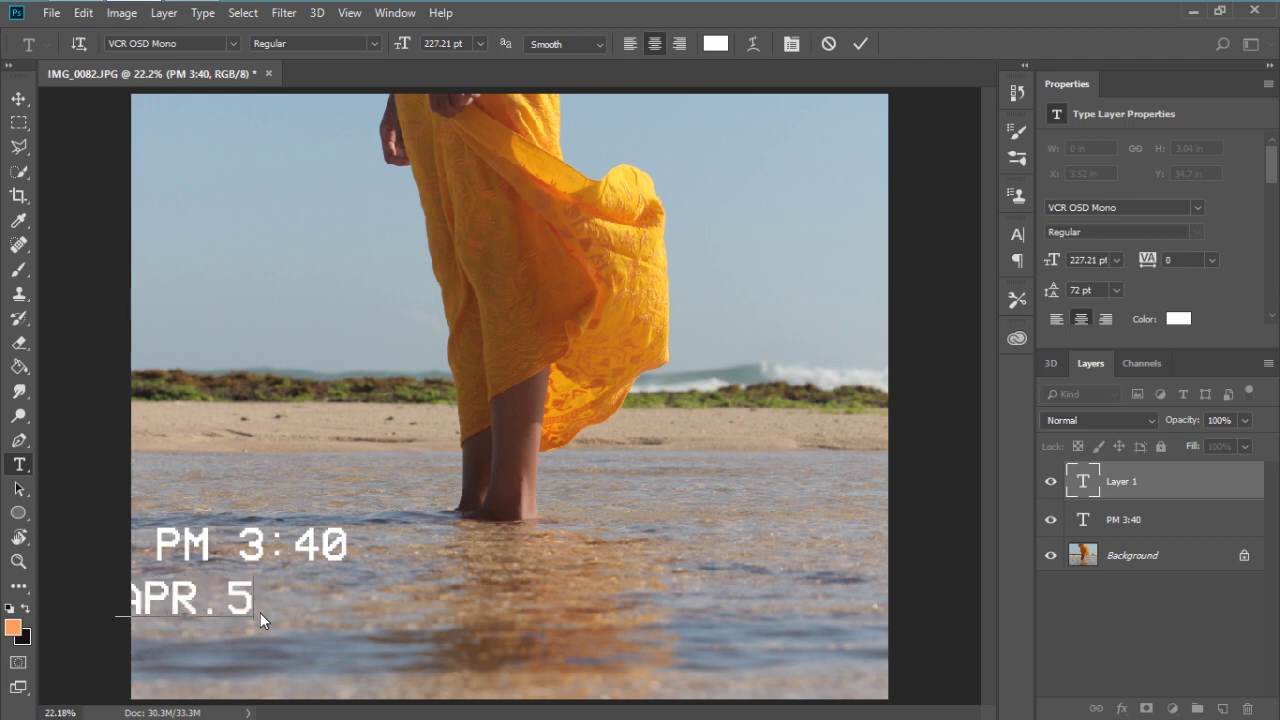
pyautogui.write(' 2019')
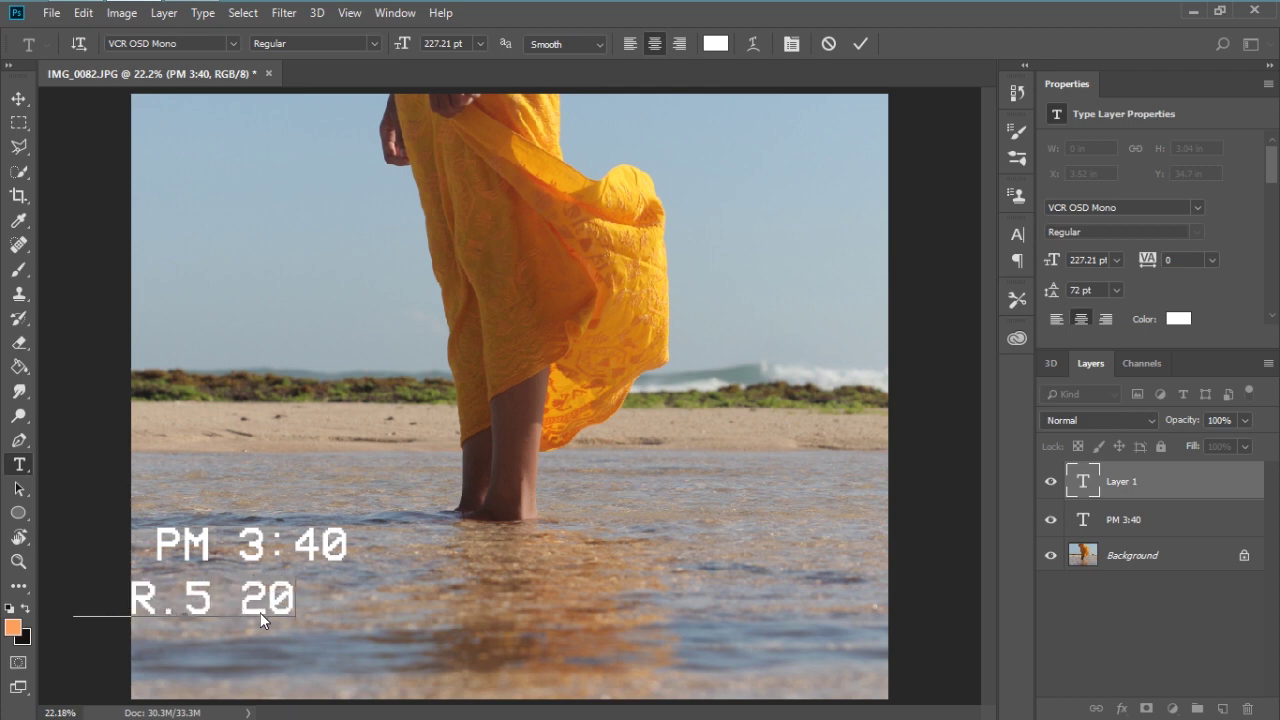
pyautogui.click(19, 99)
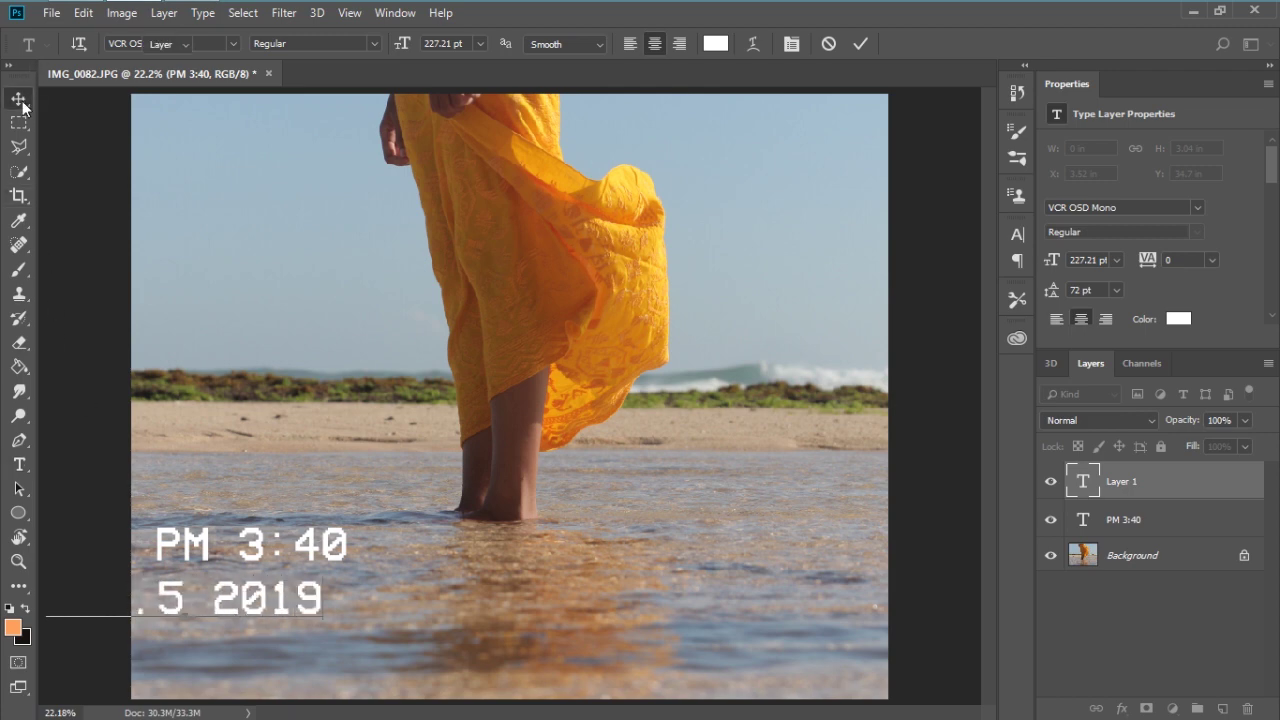
# Align both text lines, scale them together to about 100.82% and move them lower.
pyautogui.moveTo(230, 614); pyautogui.dragTo(342, 634)
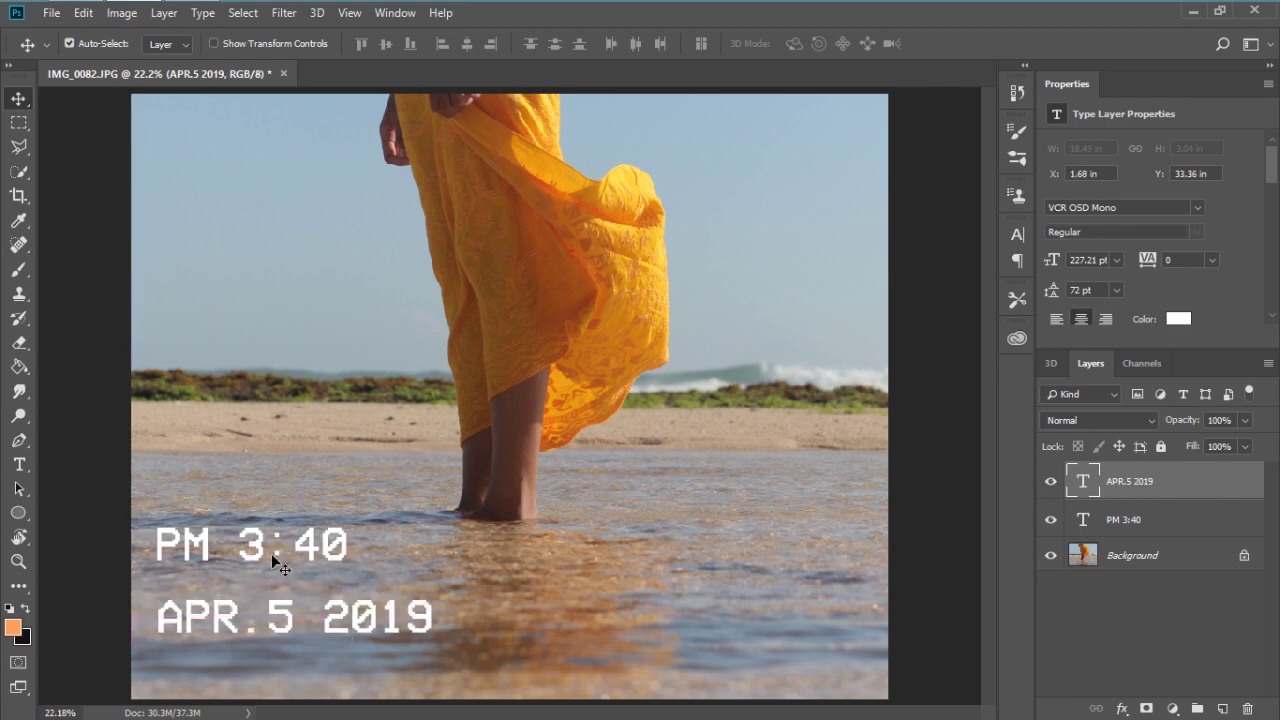
pyautogui.moveTo(278, 558); pyautogui.dragTo(283, 578)
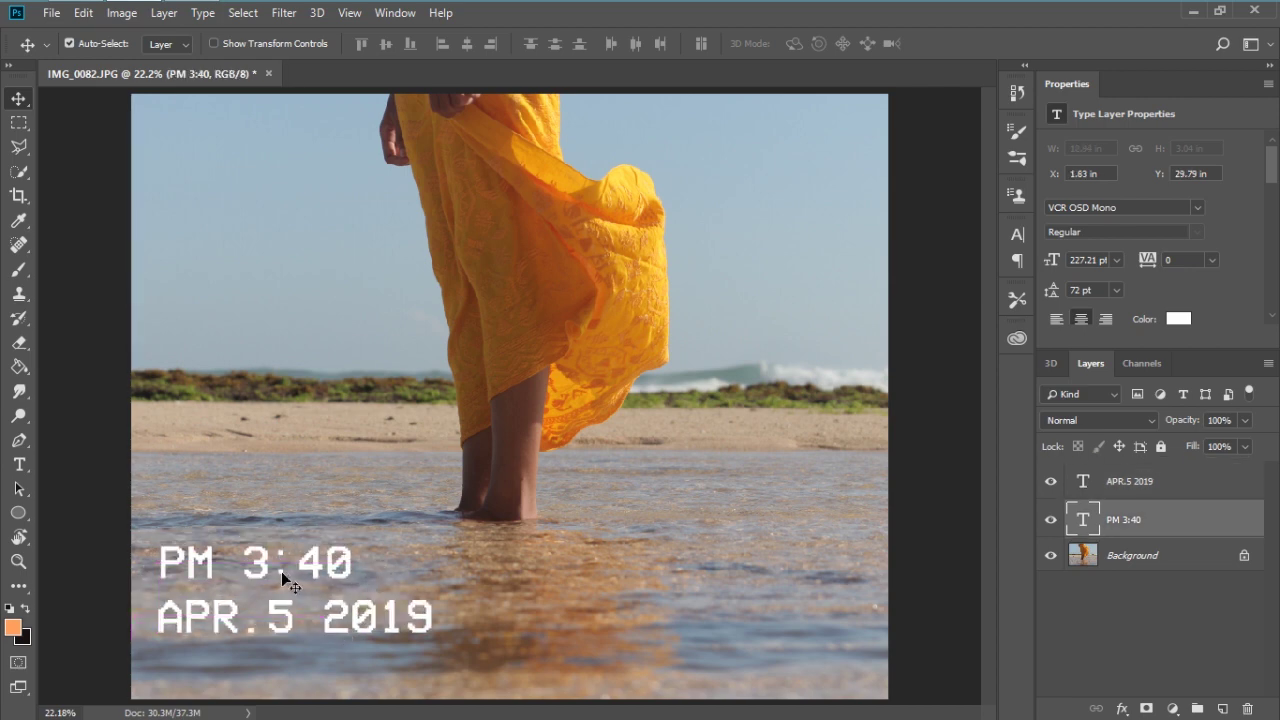
pyautogui.keyDown('ctrl'); pyautogui.click(1124, 484); pyautogui.keyUp('ctrl')
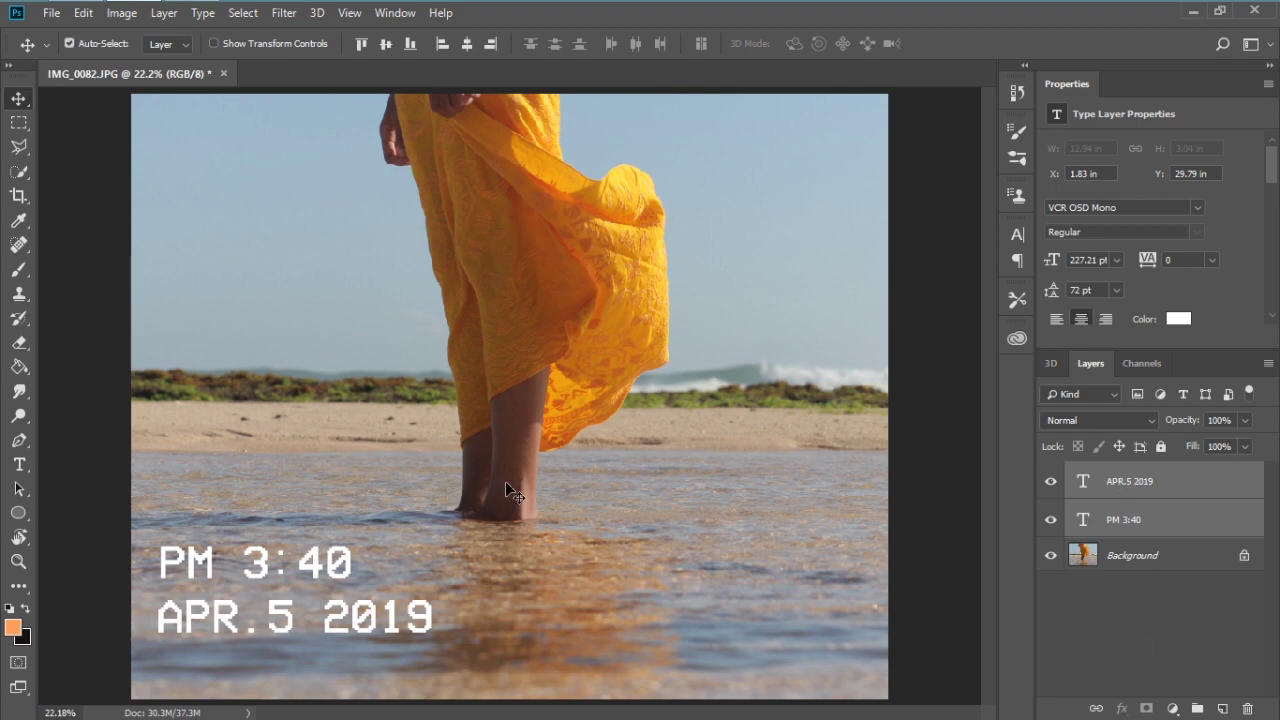
pyautogui.hotkey('ctrl', 't')
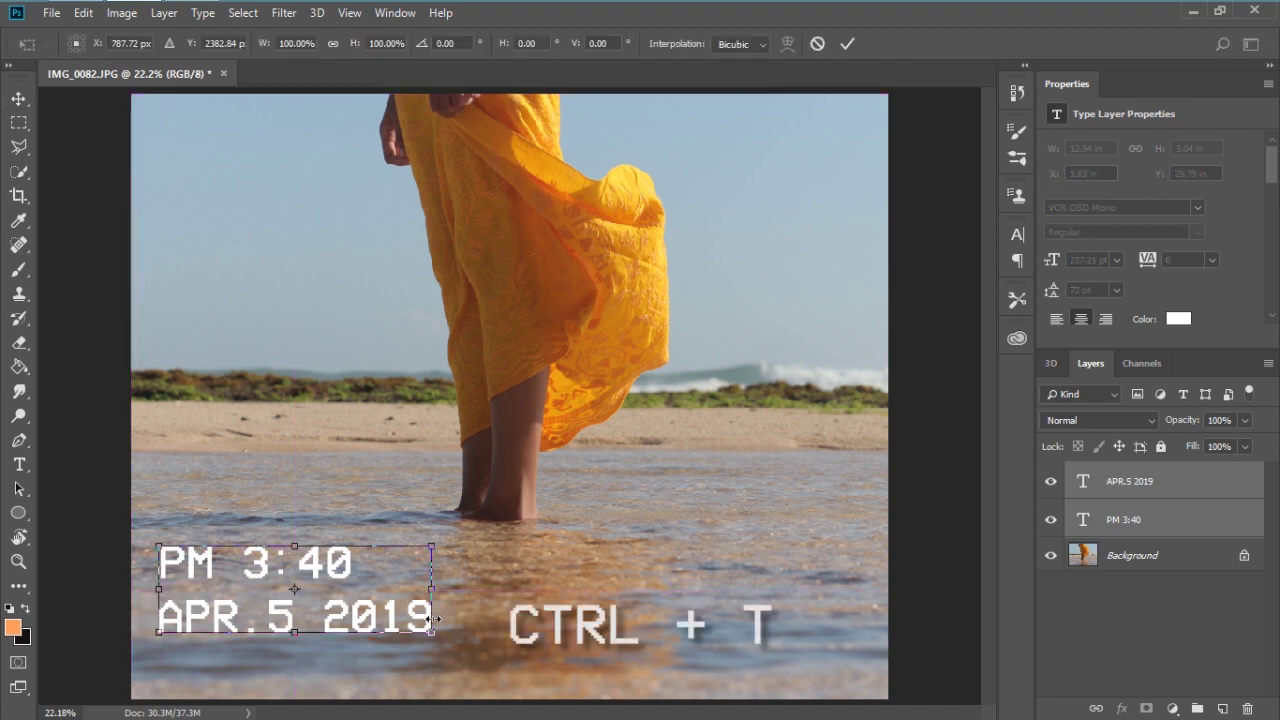
pyautogui.moveTo(431, 631); pyautogui.dragTo(426, 626)
pyautogui.moveTo(373, 584); pyautogui.dragTo(373, 622)
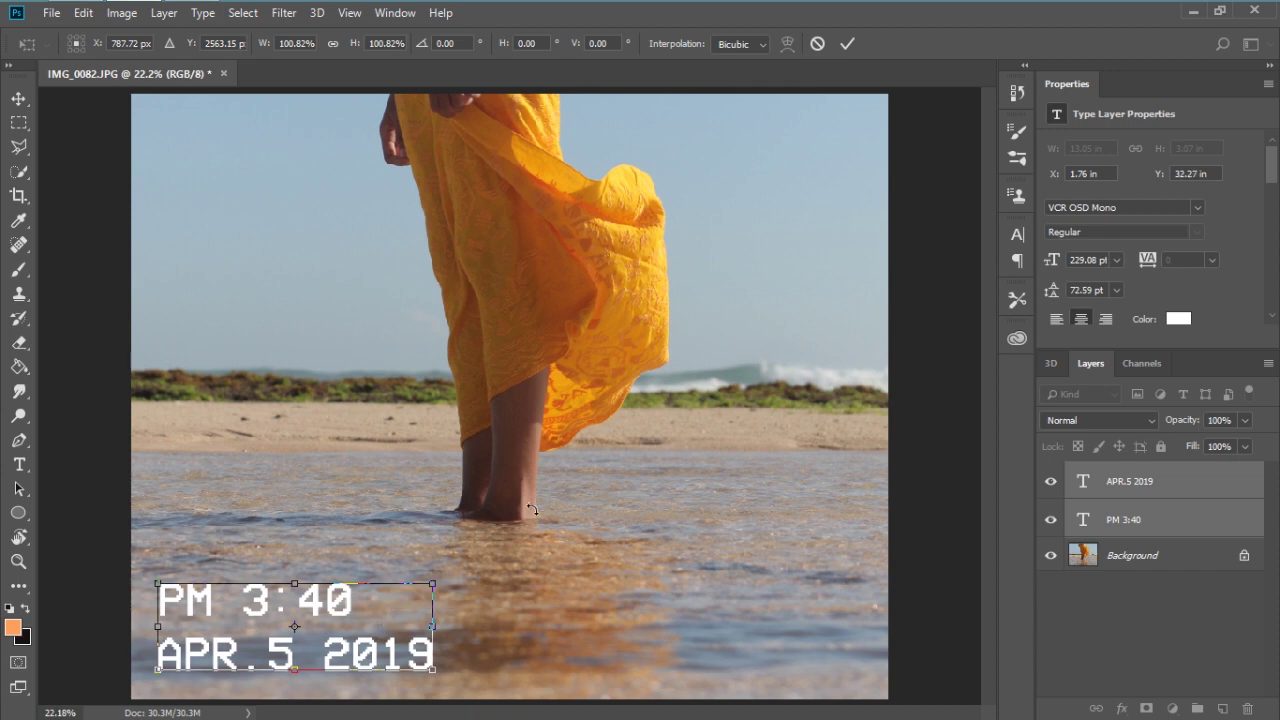
pyautogui.press('Return')
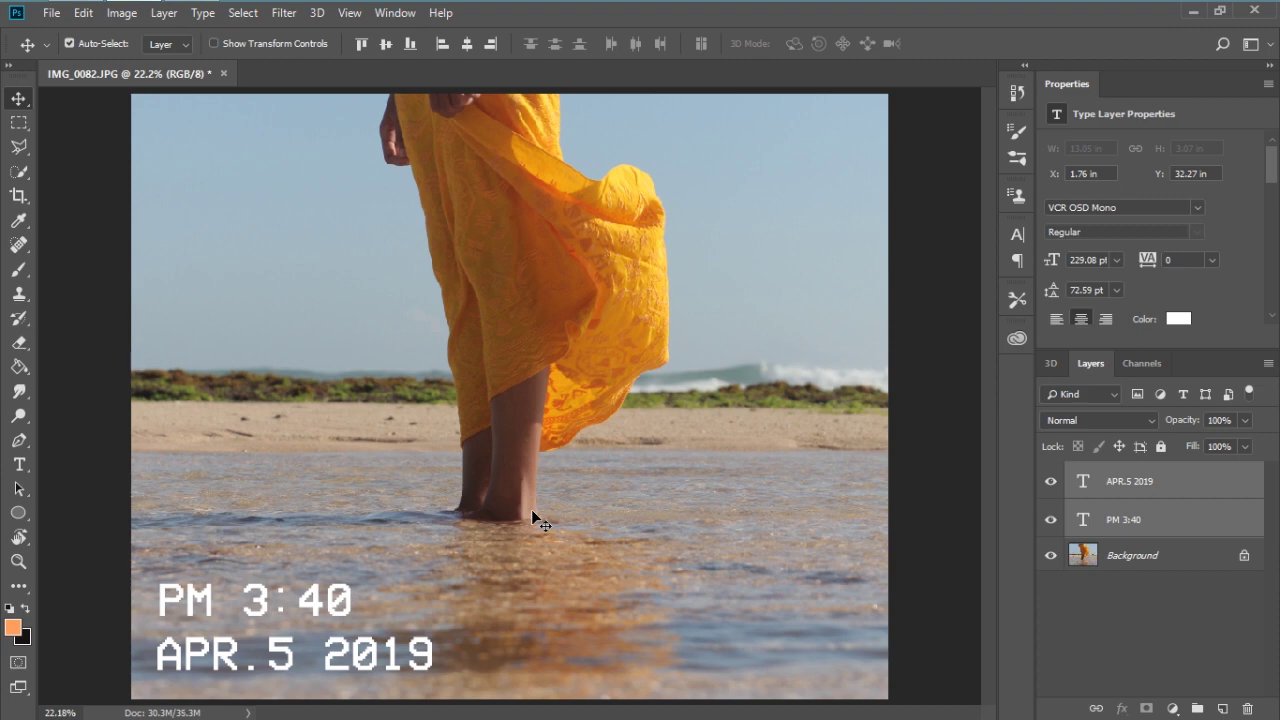
# Duplicate the Background photo layer with Ctrl+J to create Background copy.
pyautogui.click(1138, 577)
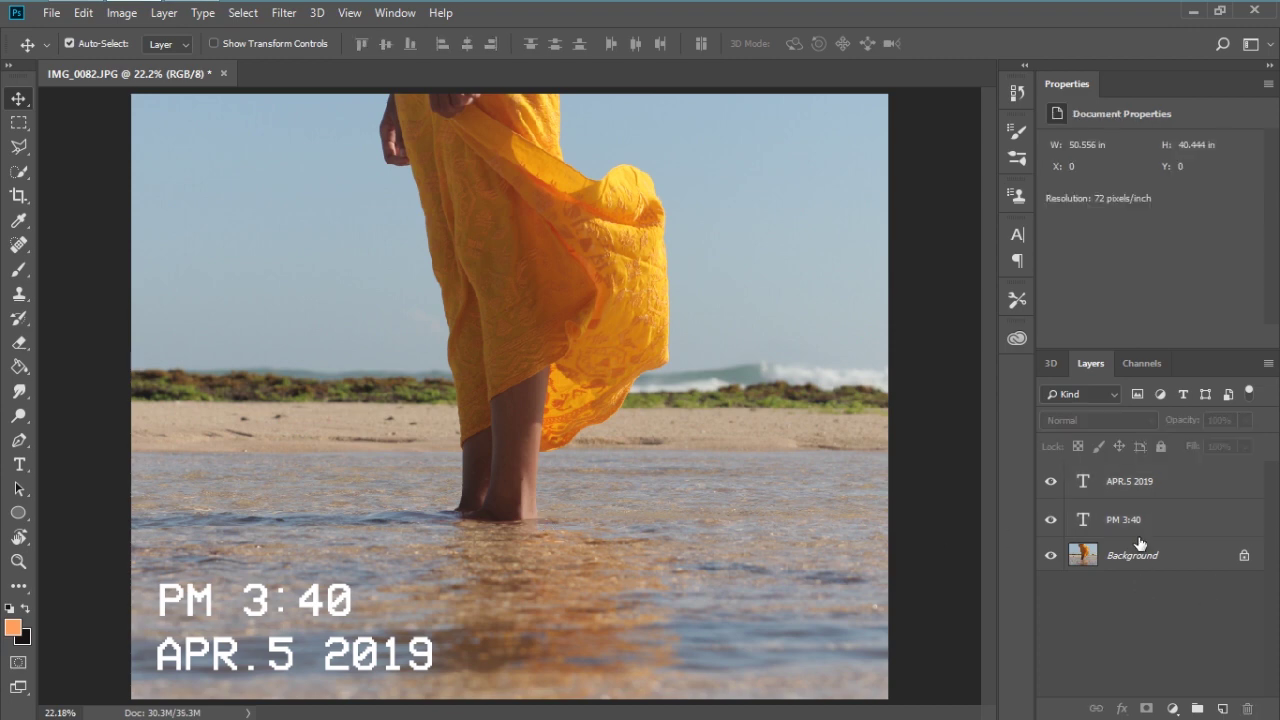
pyautogui.click(1139, 536)
pyautogui.click(1131, 560)
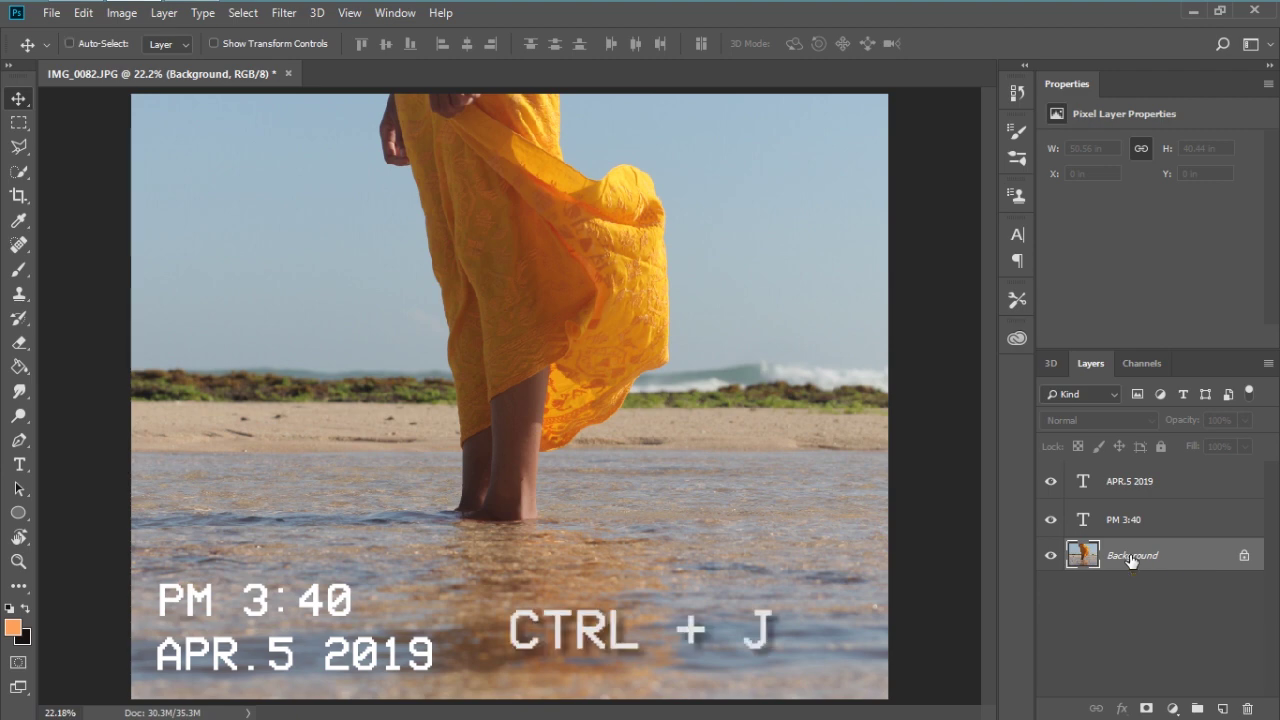
pyautogui.hotkey('ctrl', 'j')
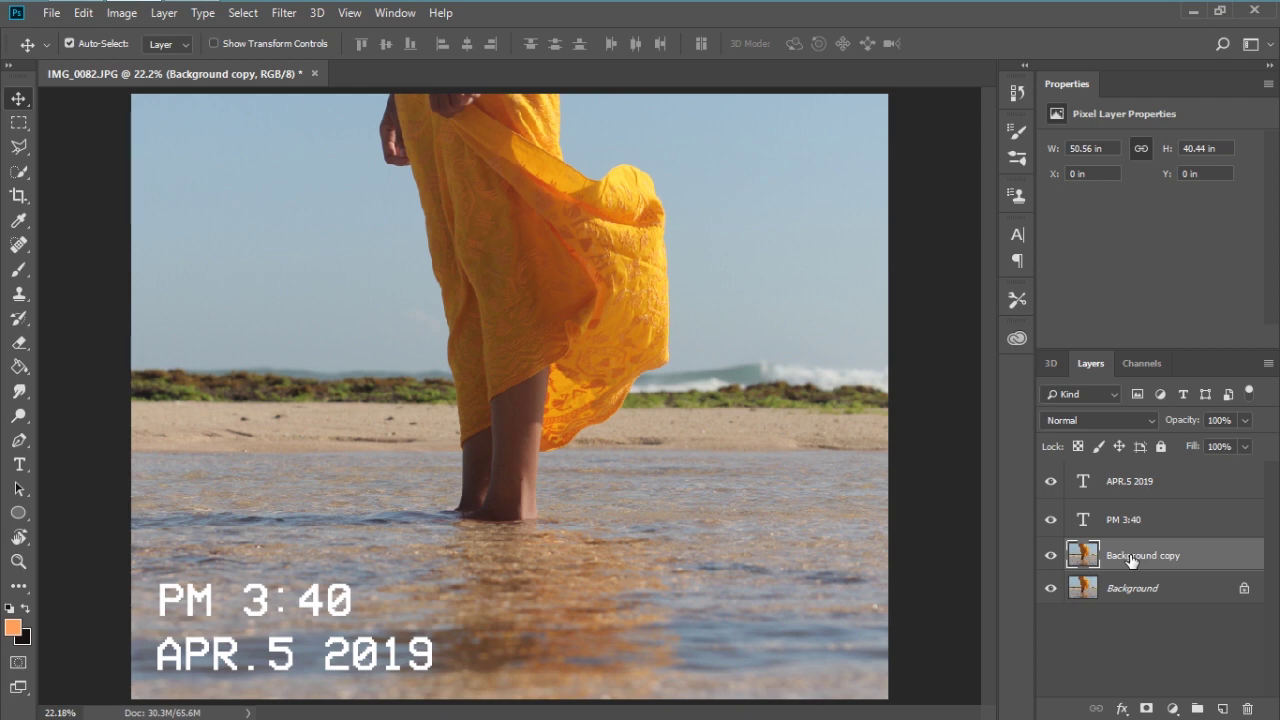
pyautogui.click(1123, 635)
pyautogui.click(1138, 558)
pyautogui.click(280, 13)
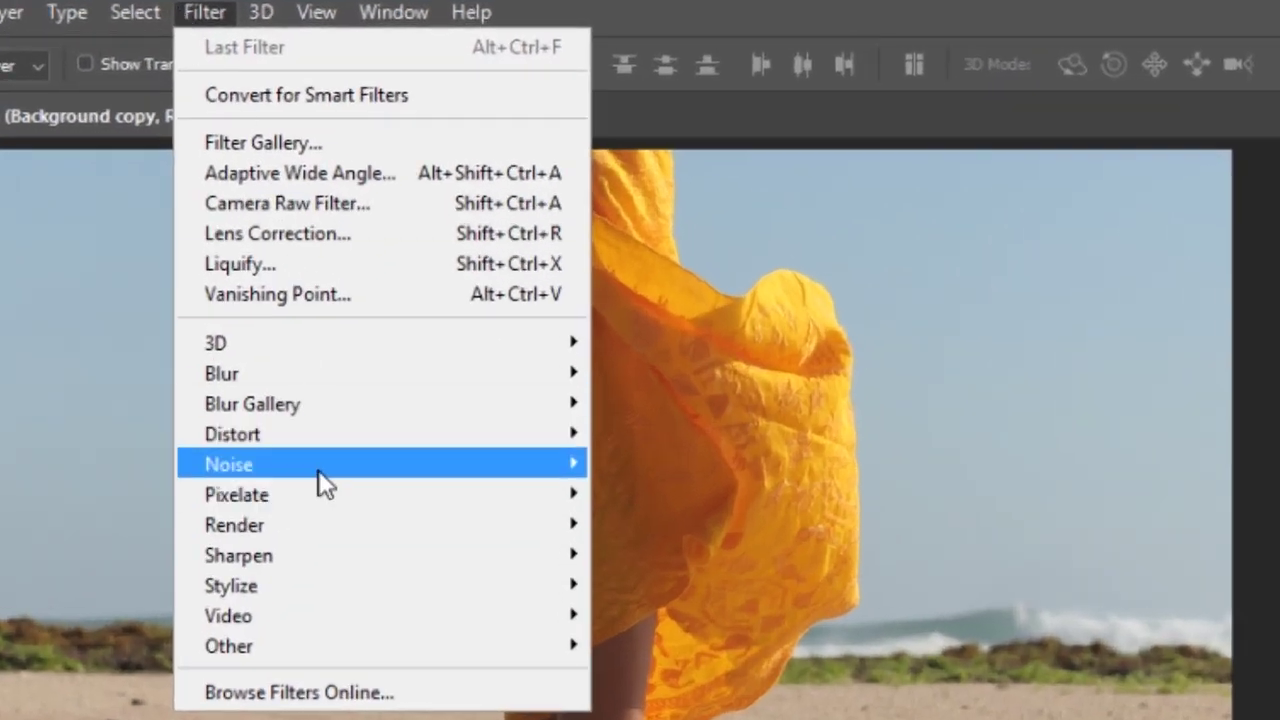
# Add 6.78% Uniform, Monochromatic noise to the Background copy layer.
pyautogui.moveTo(319, 470)
pyautogui.click(708, 472)
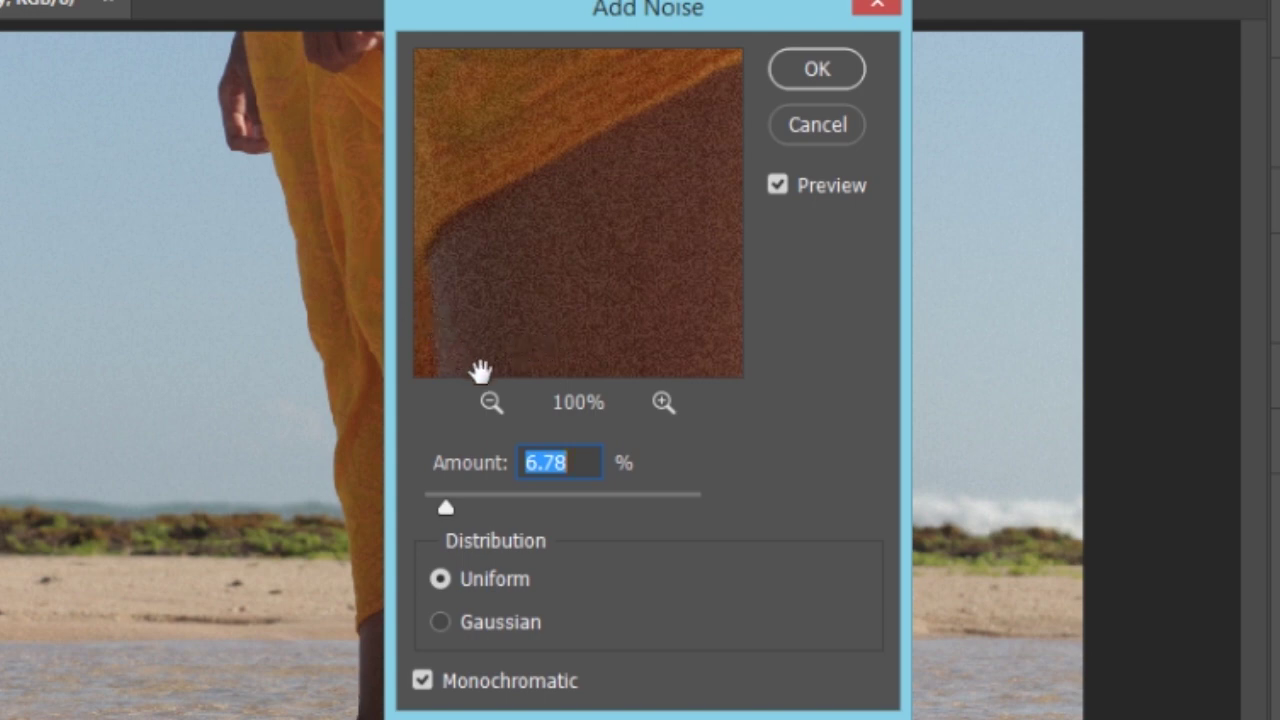
pyautogui.click(578, 465)
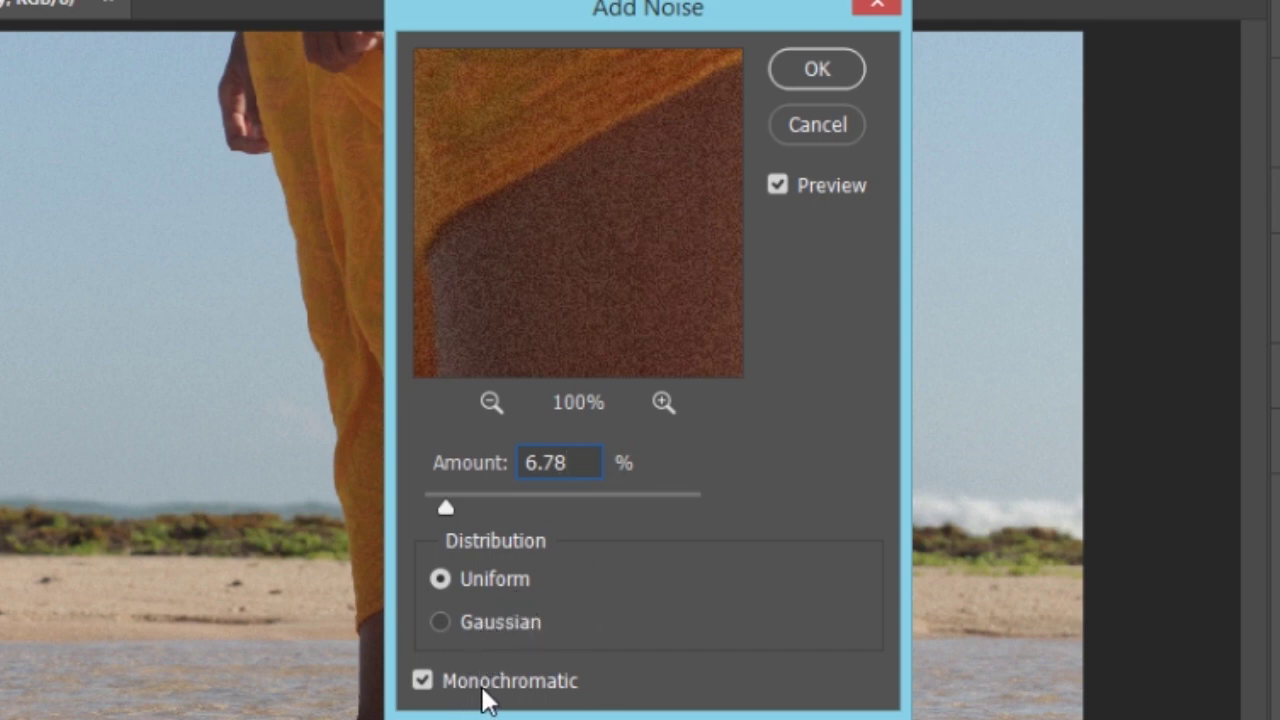
pyautogui.click(851, 70)
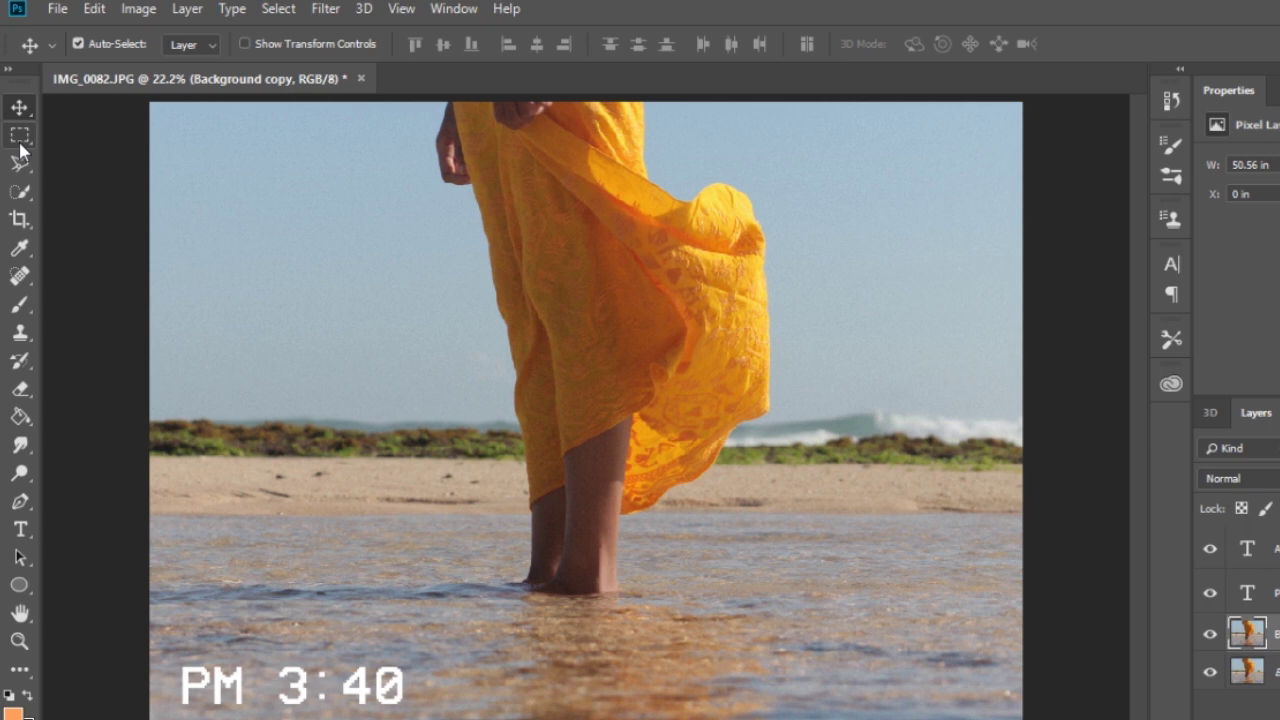
# Select a single pixel row in the upper sky and stretch it upward into a streaked band.
pyautogui.click(18, 122)
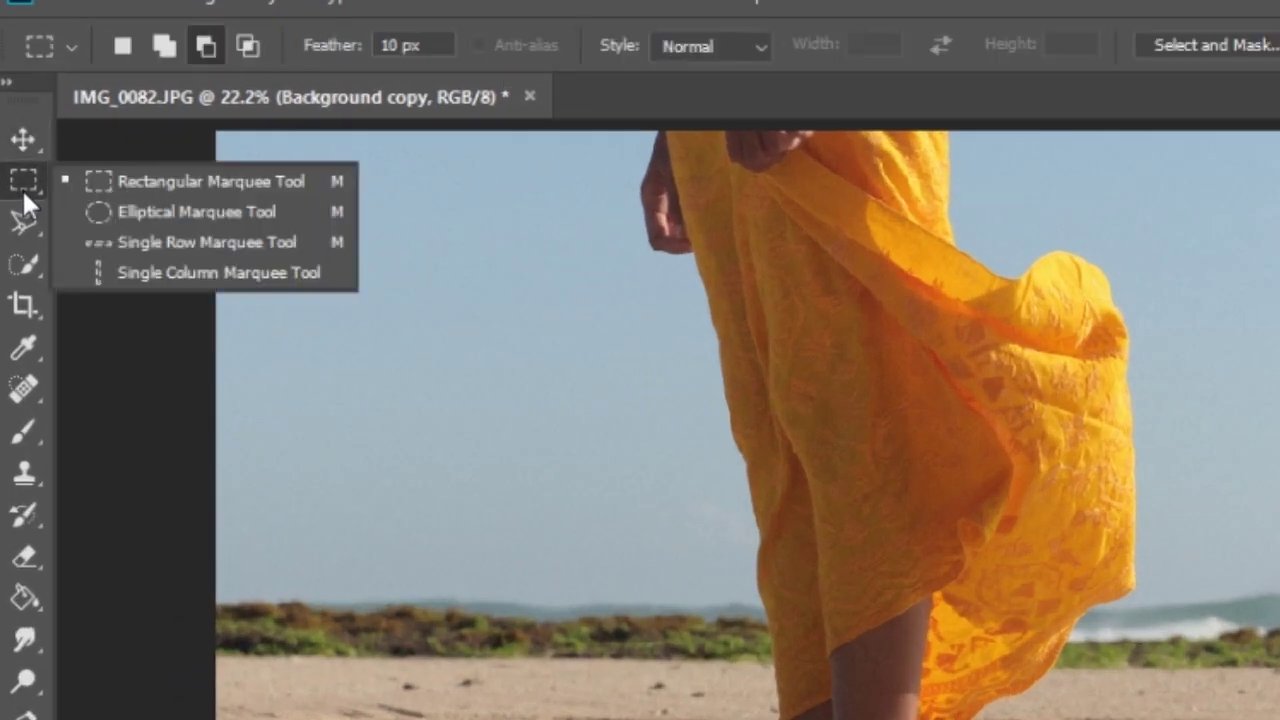
pyautogui.click(149, 245)
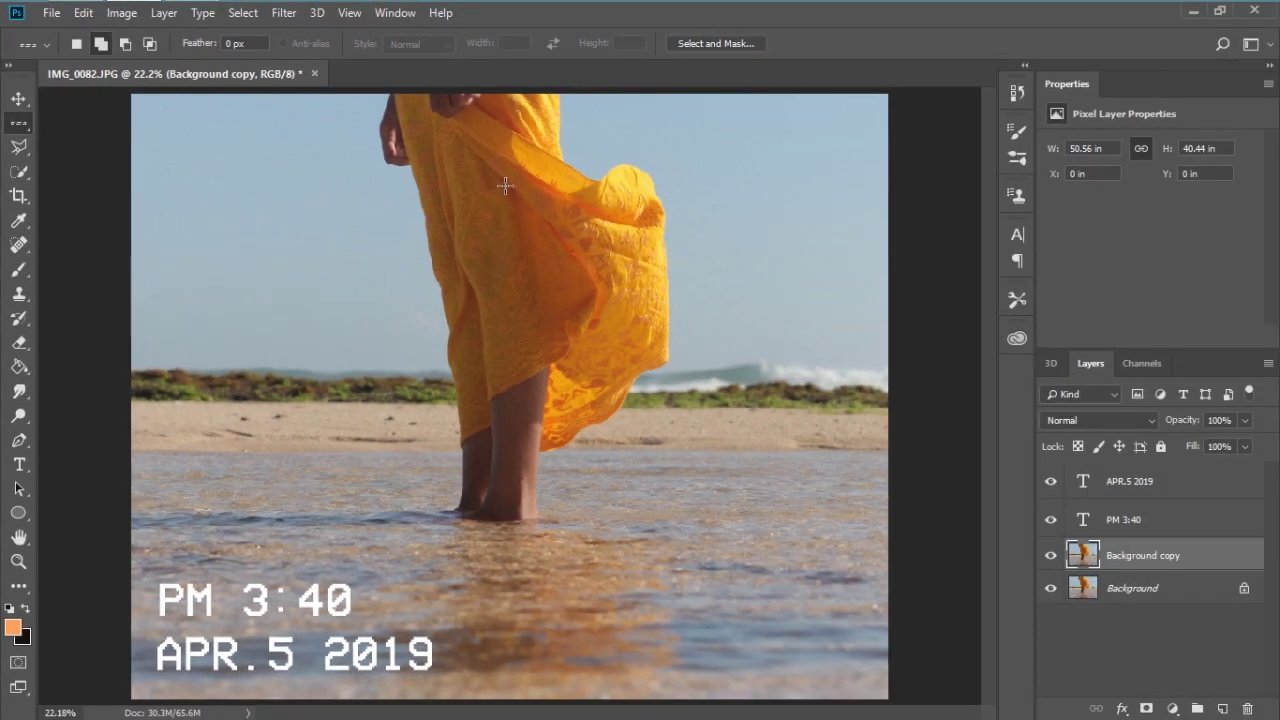
pyautogui.click(505, 185)
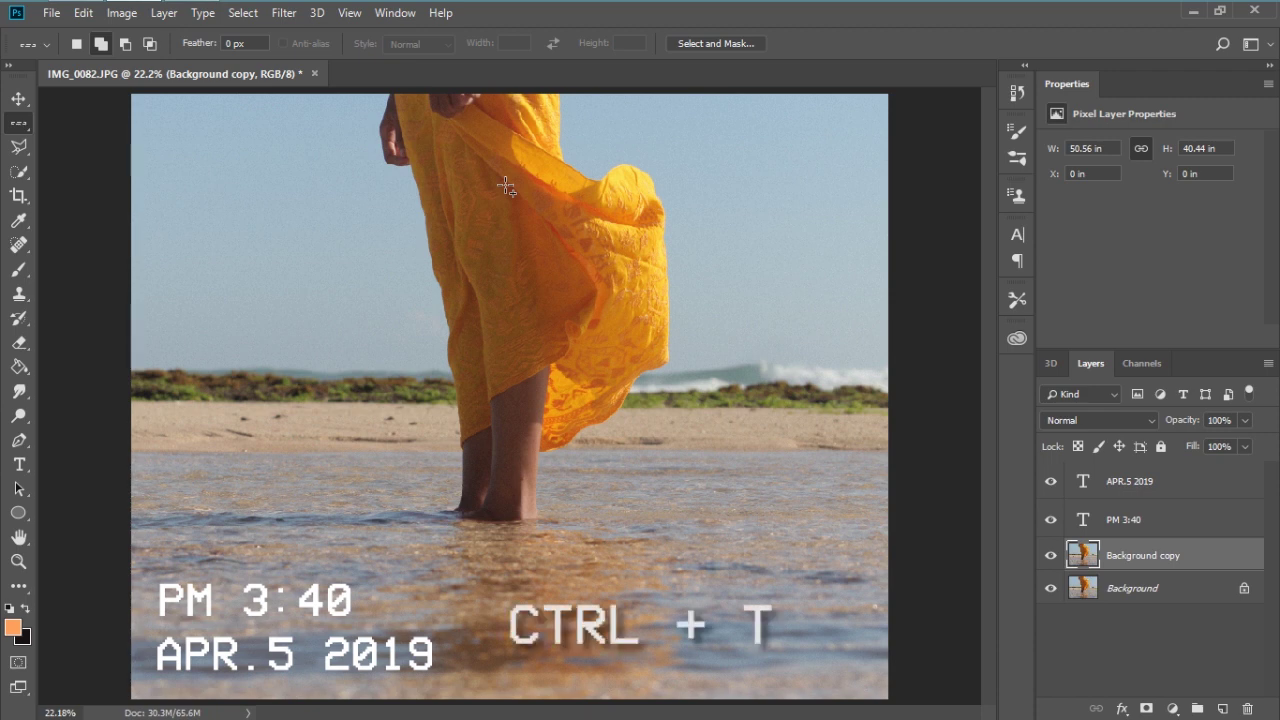
pyautogui.hotkey('ctrl', 't')
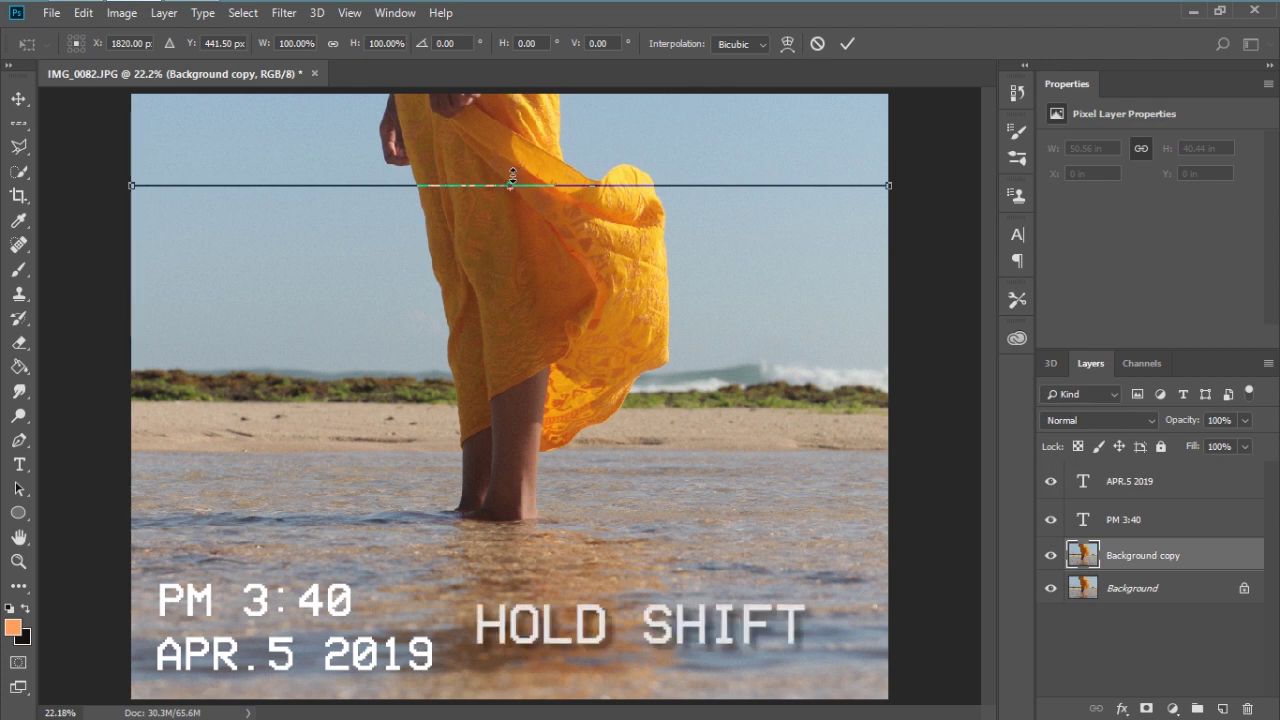
pyautogui.moveTo(512, 180); pyautogui.dragTo(517, 152)
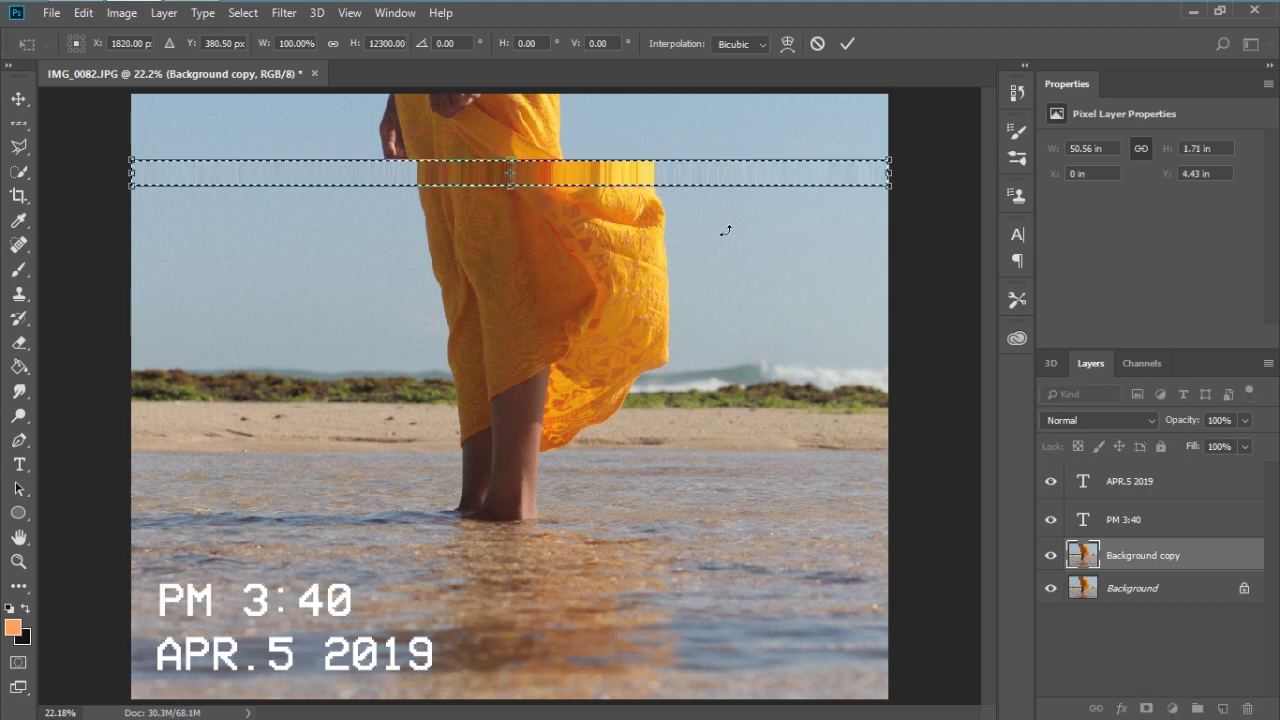
pyautogui.press('Return')
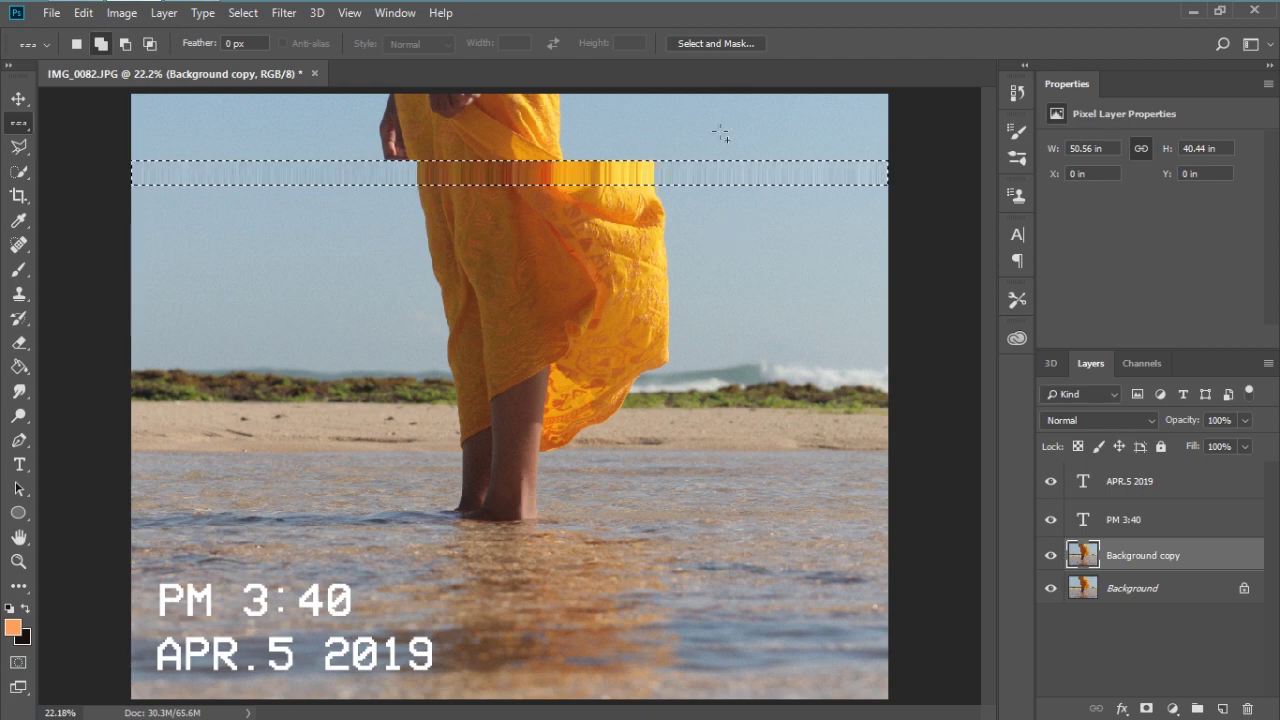
pyautogui.click(290, 13)
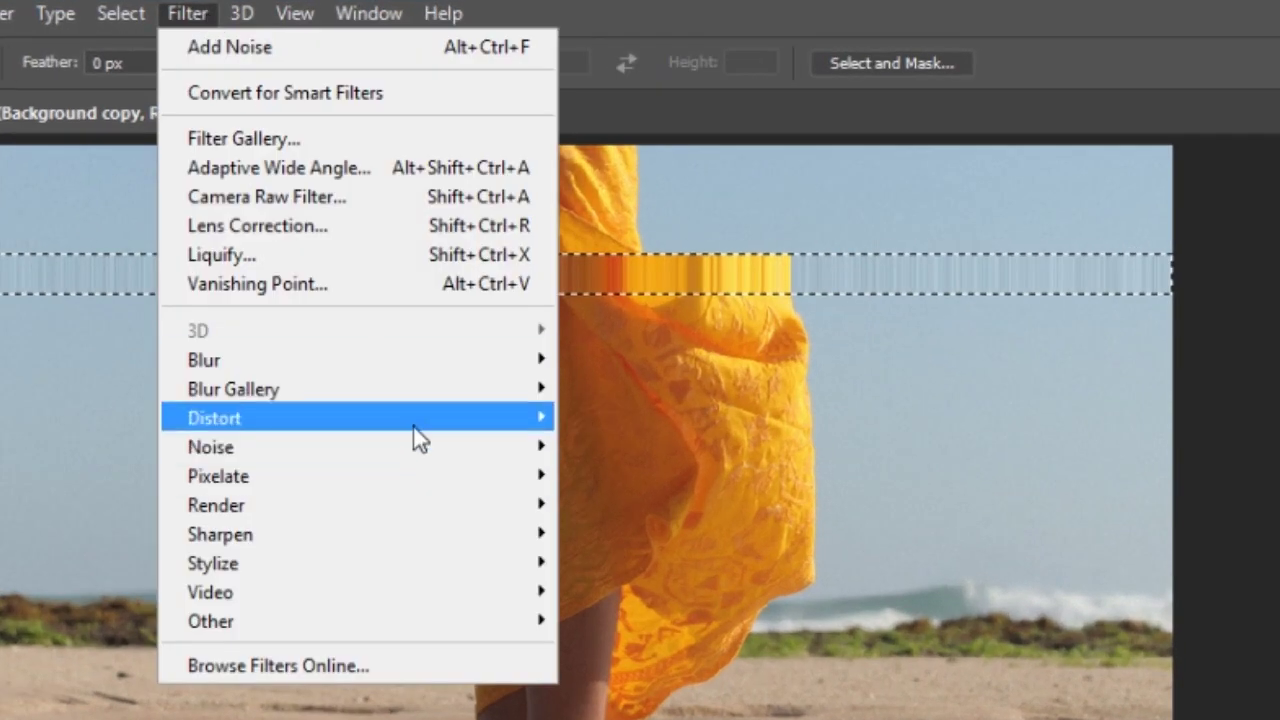
# Shear the streaked band with a bent curve, then apply the Shear filter a second time.
pyautogui.moveTo(426, 279)
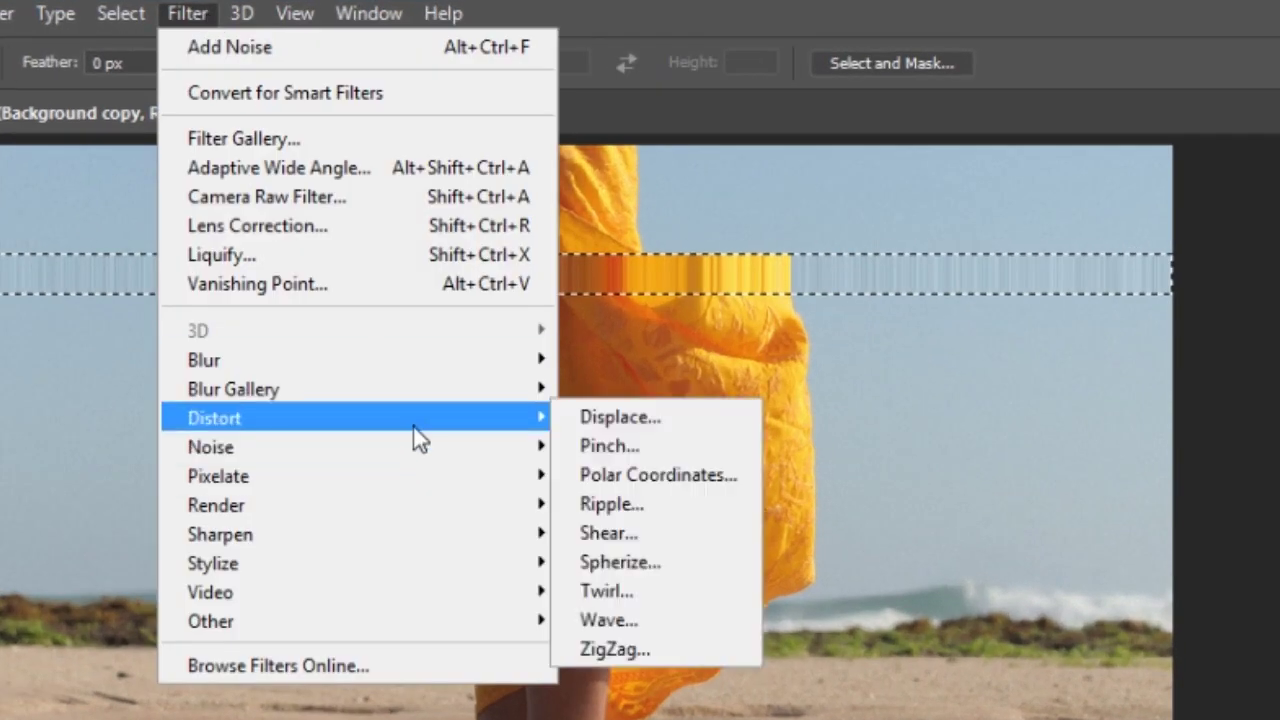
pyautogui.click(716, 532)
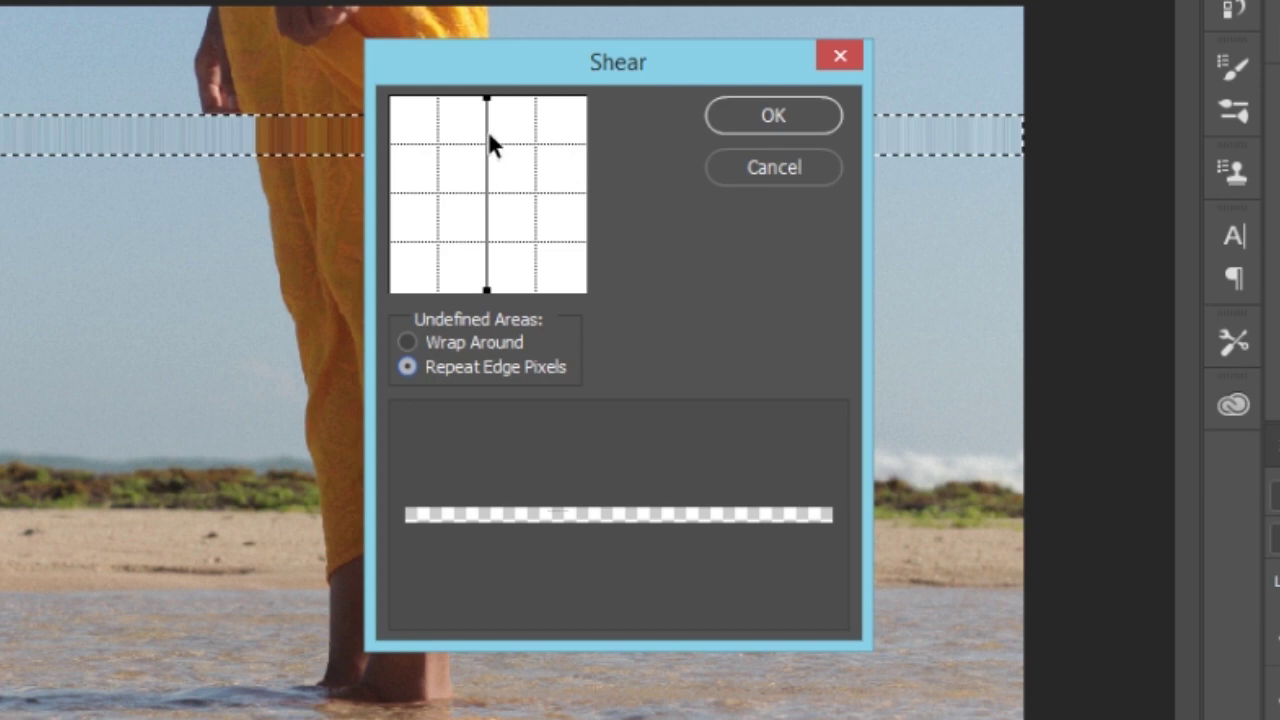
pyautogui.moveTo(490, 145); pyautogui.dragTo(476, 133)
pyautogui.moveTo(477, 180); pyautogui.dragTo(471, 121)
pyautogui.click(490, 180)
pyautogui.moveTo(489, 185); pyautogui.dragTo(489, 183)
pyautogui.moveTo(491, 194); pyautogui.dragTo(484, 188)
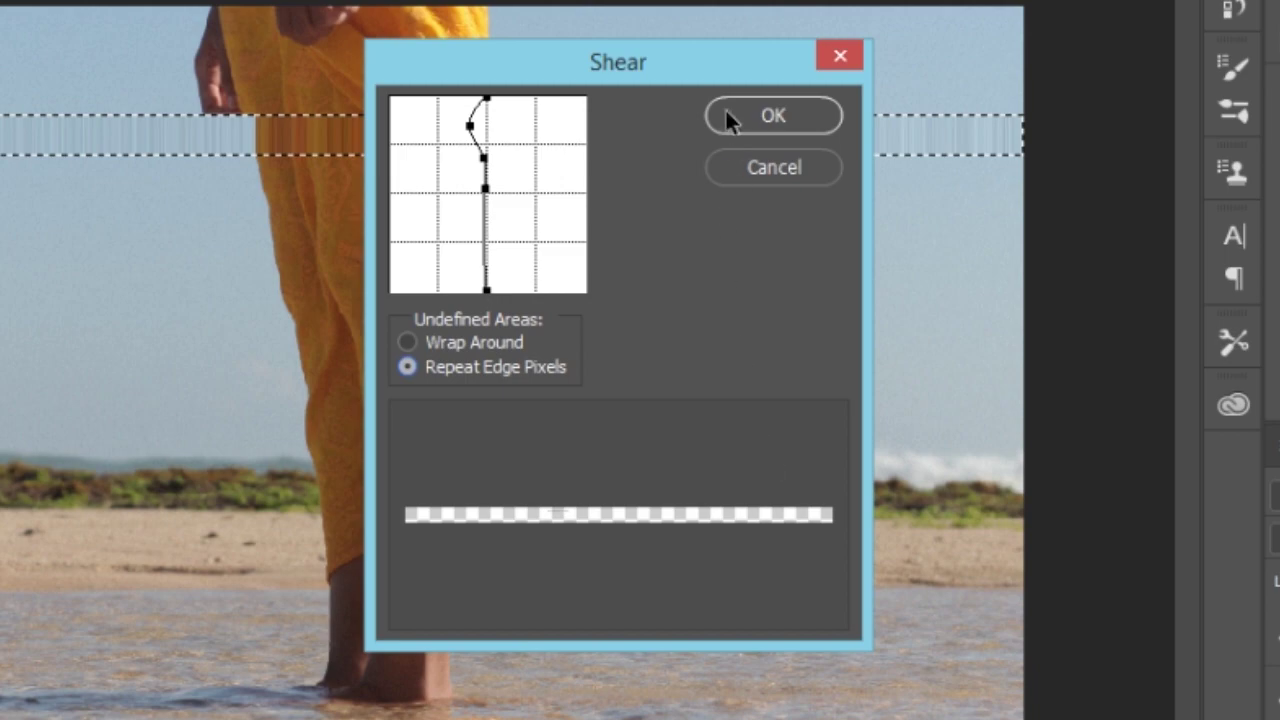
pyautogui.click(772, 117)
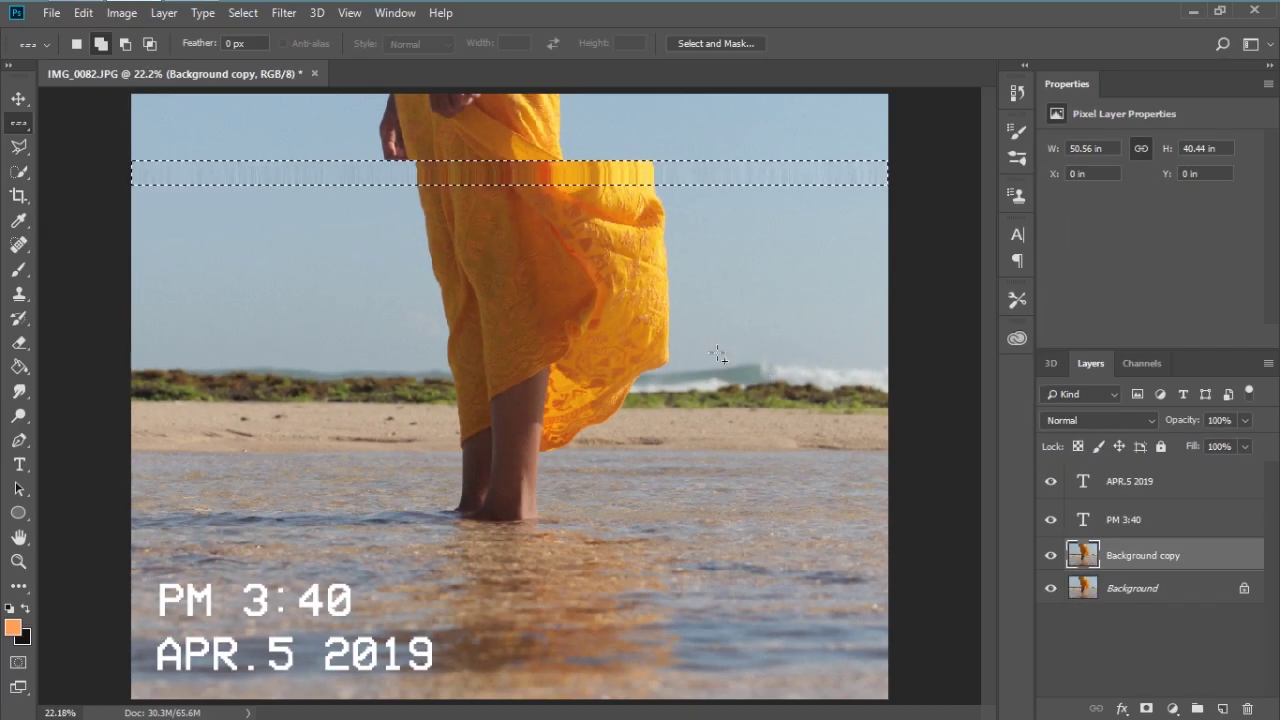
pyautogui.click(293, 16)
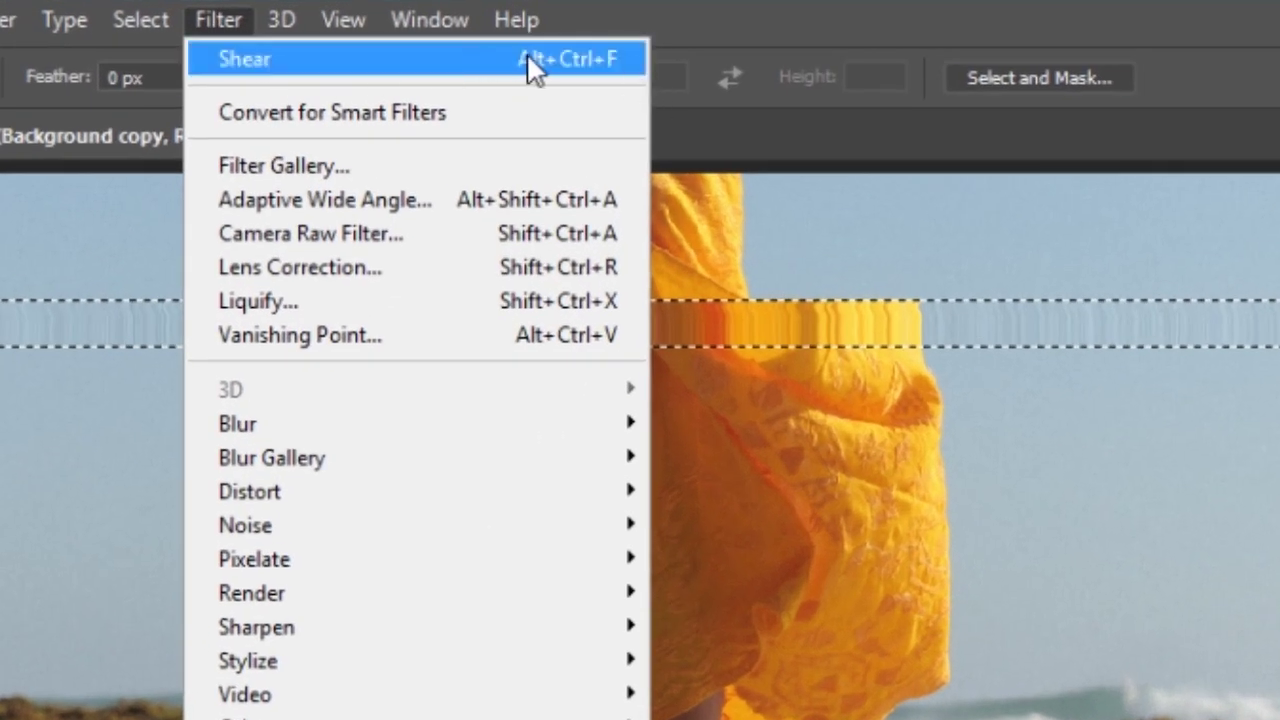
pyautogui.click(618, 66)
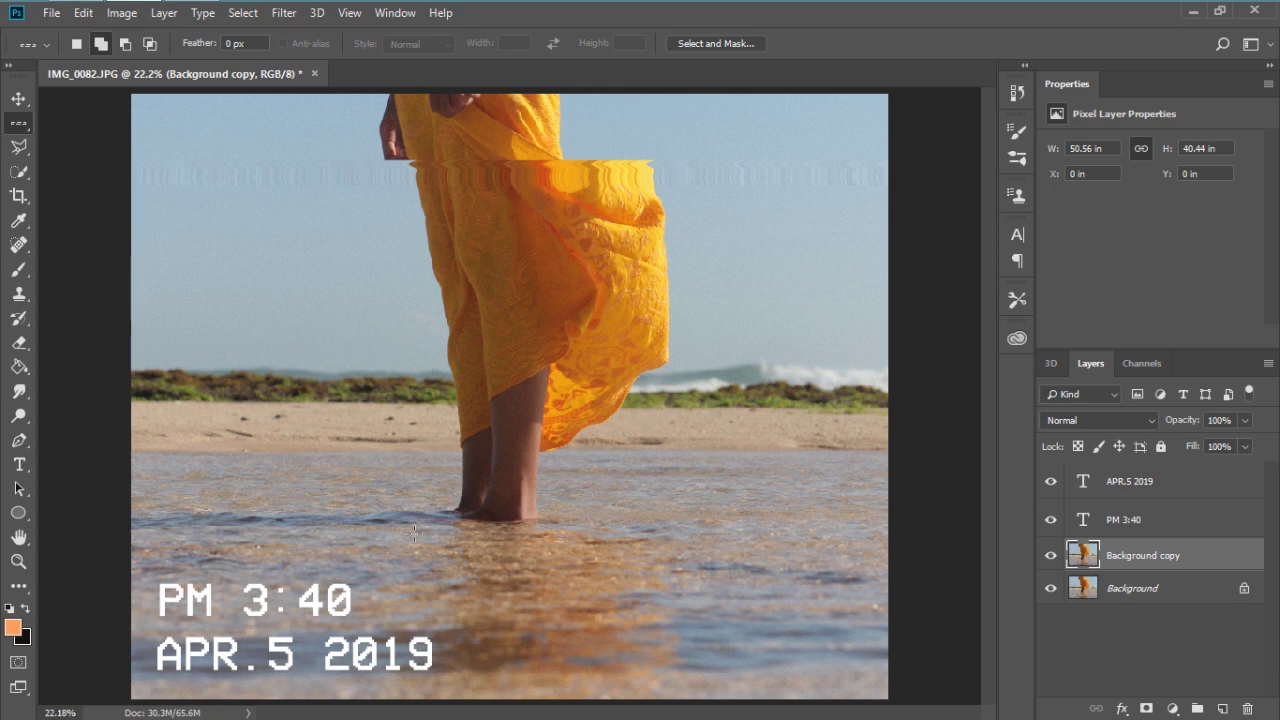
# Stretch a pixel row above PM 3:40 into a band and reapply Shear to it.
pyautogui.rightClick(20, 124)
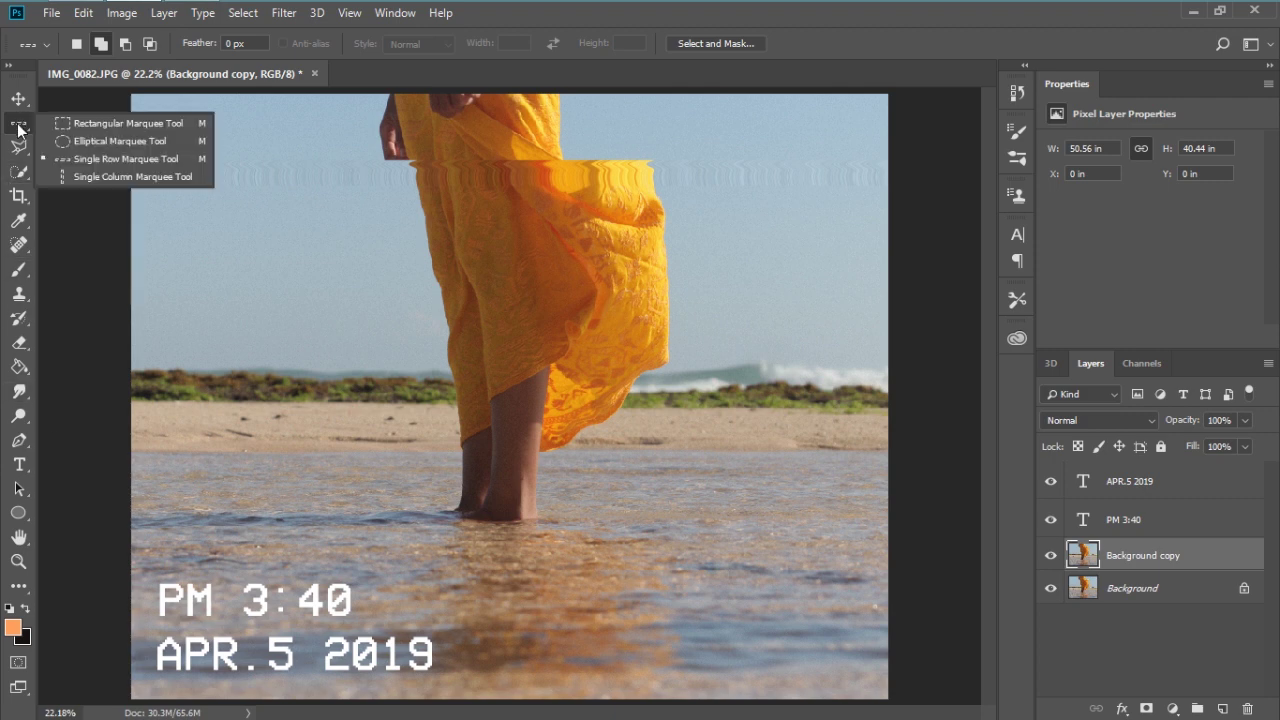
pyautogui.click(110, 159)
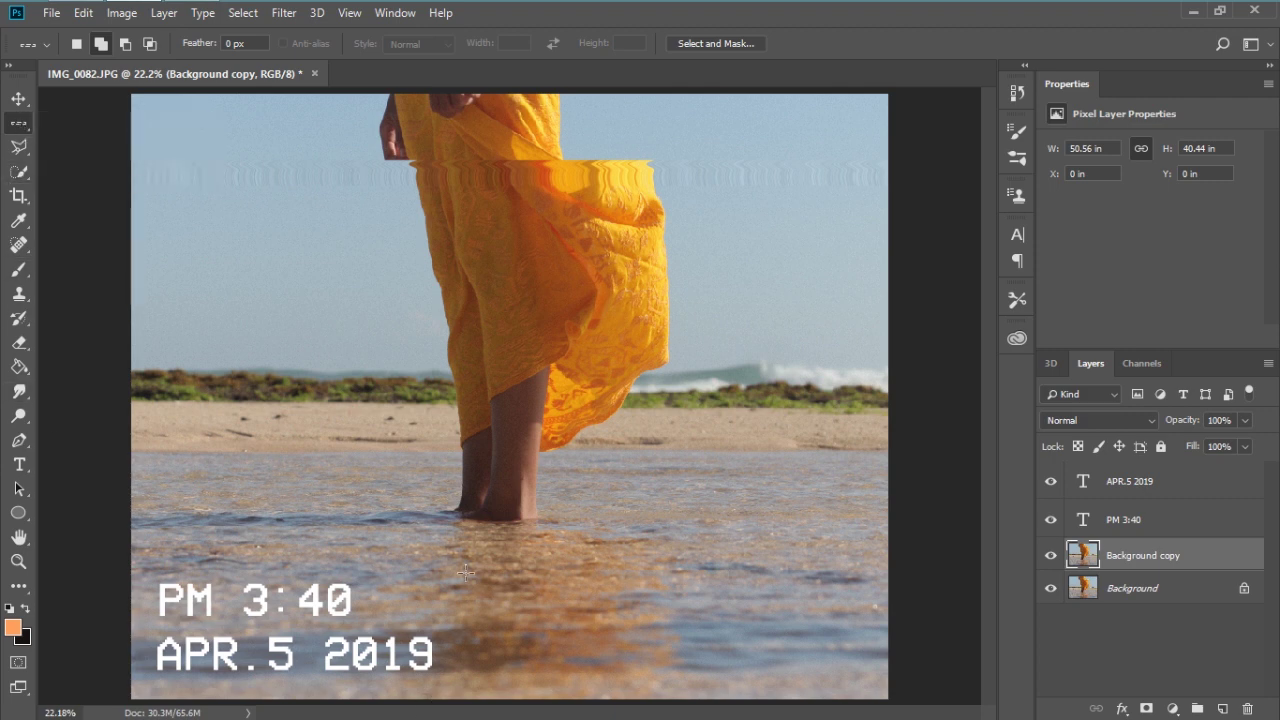
pyautogui.moveTo(490, 583); pyautogui.dragTo(502, 580)
pyautogui.hotkey('ctrl', 't')
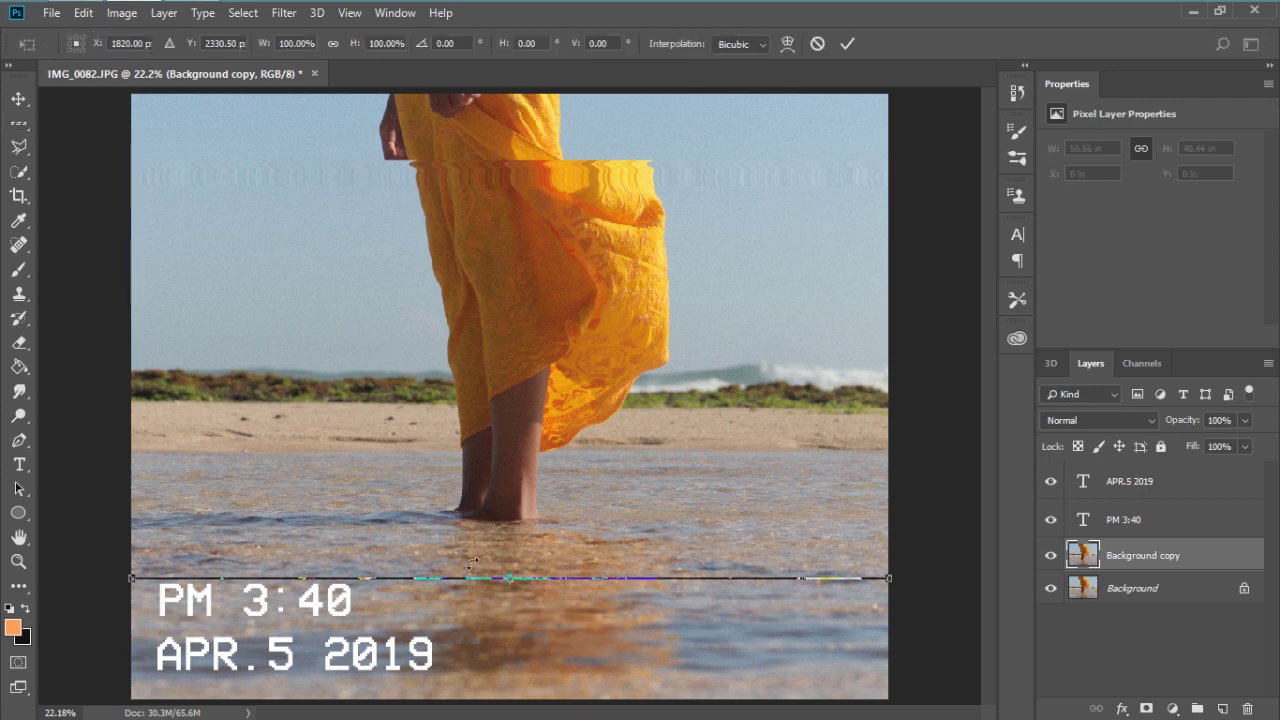
pyautogui.moveTo(515, 567)
pyautogui.mouseDown()
pyautogui.moveTo(514, 528)
pyautogui.moveTo(515, 549)
pyautogui.mouseUp()
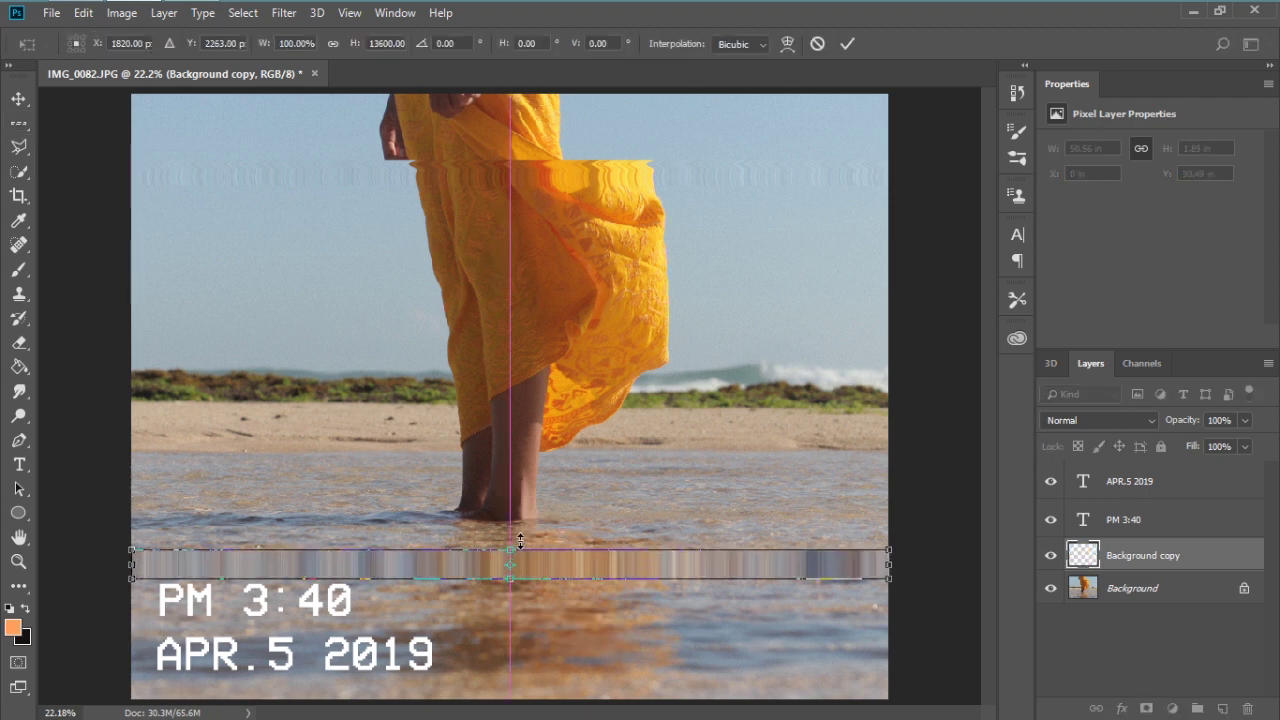
pyautogui.press('Return')
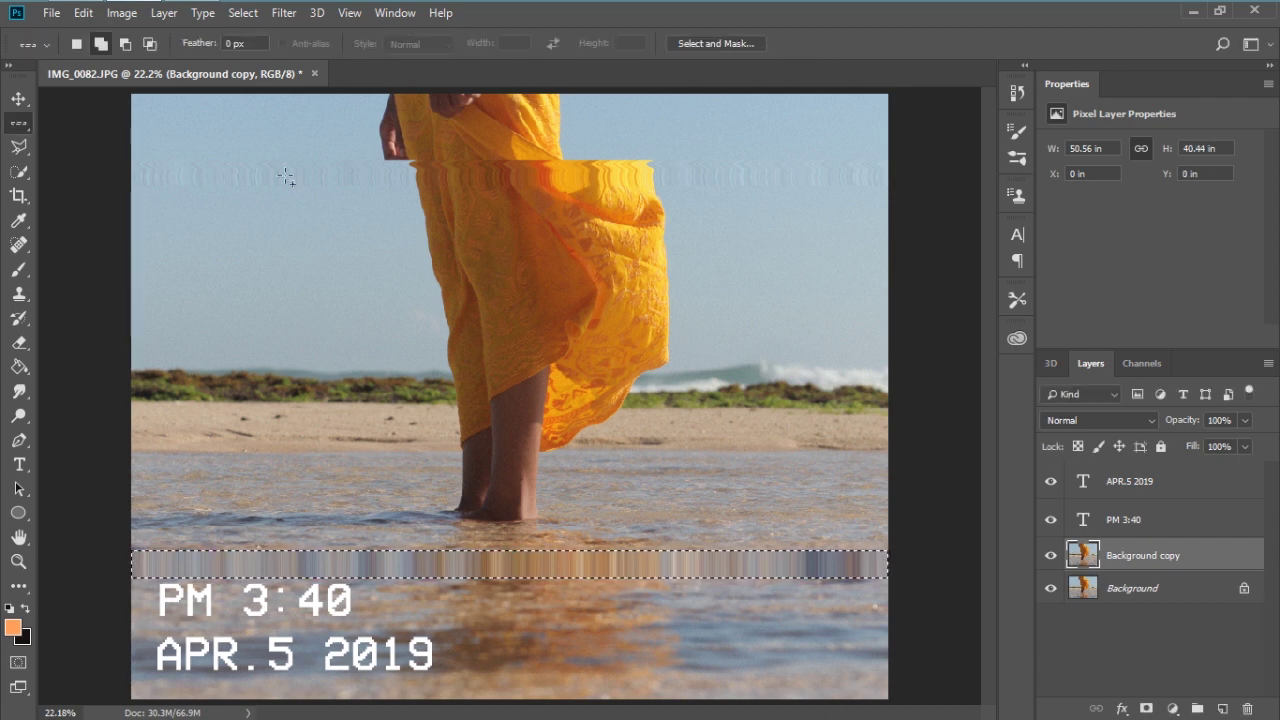
pyautogui.click(284, 14)
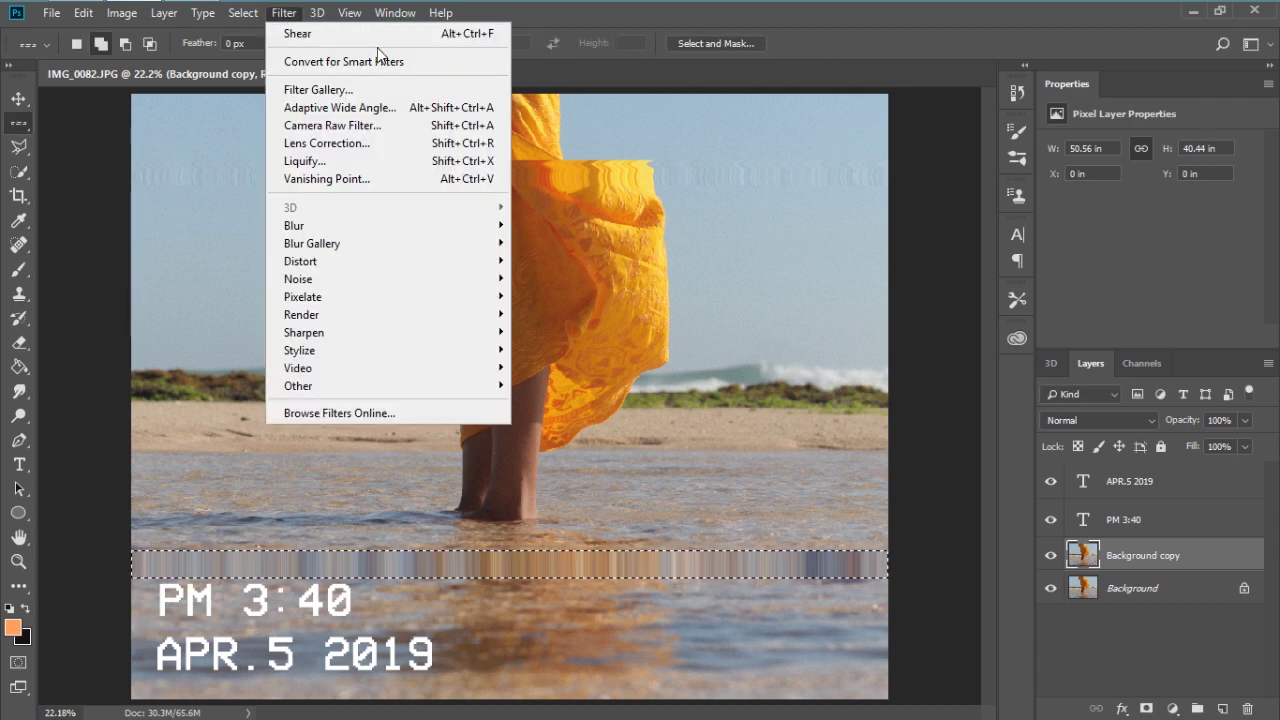
pyautogui.click(699, 562)
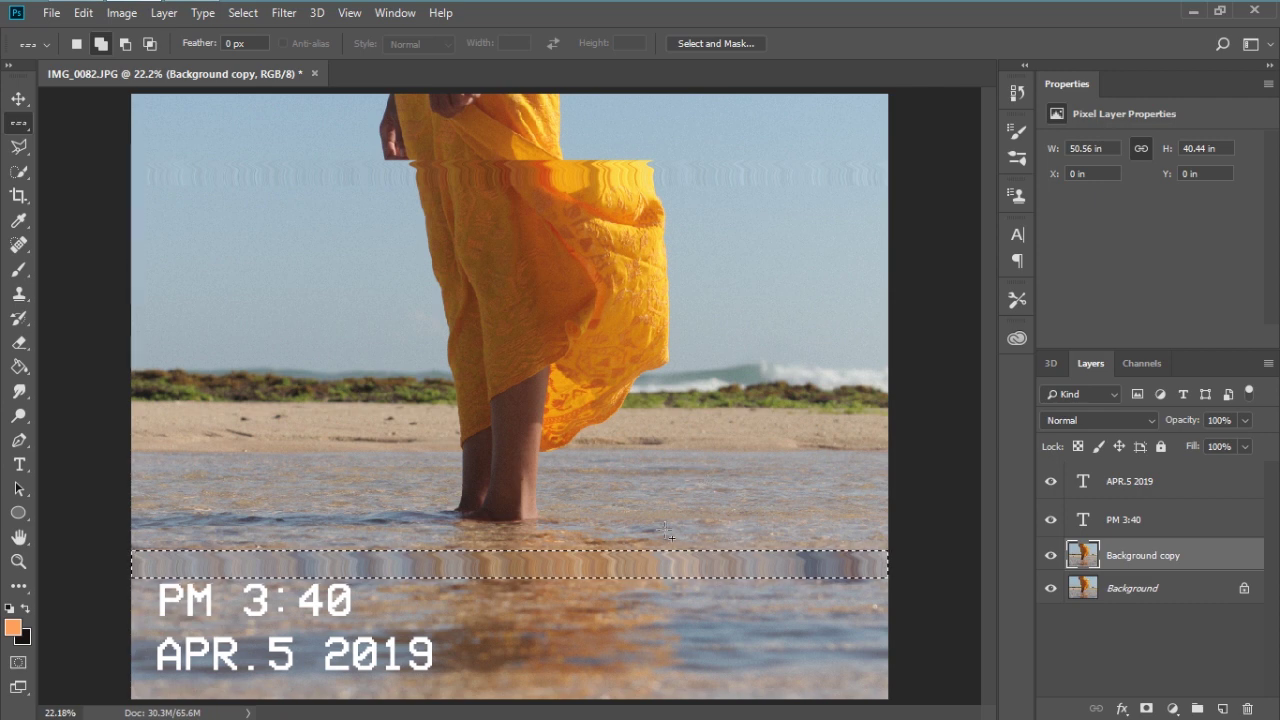
pyautogui.click(578, 534)
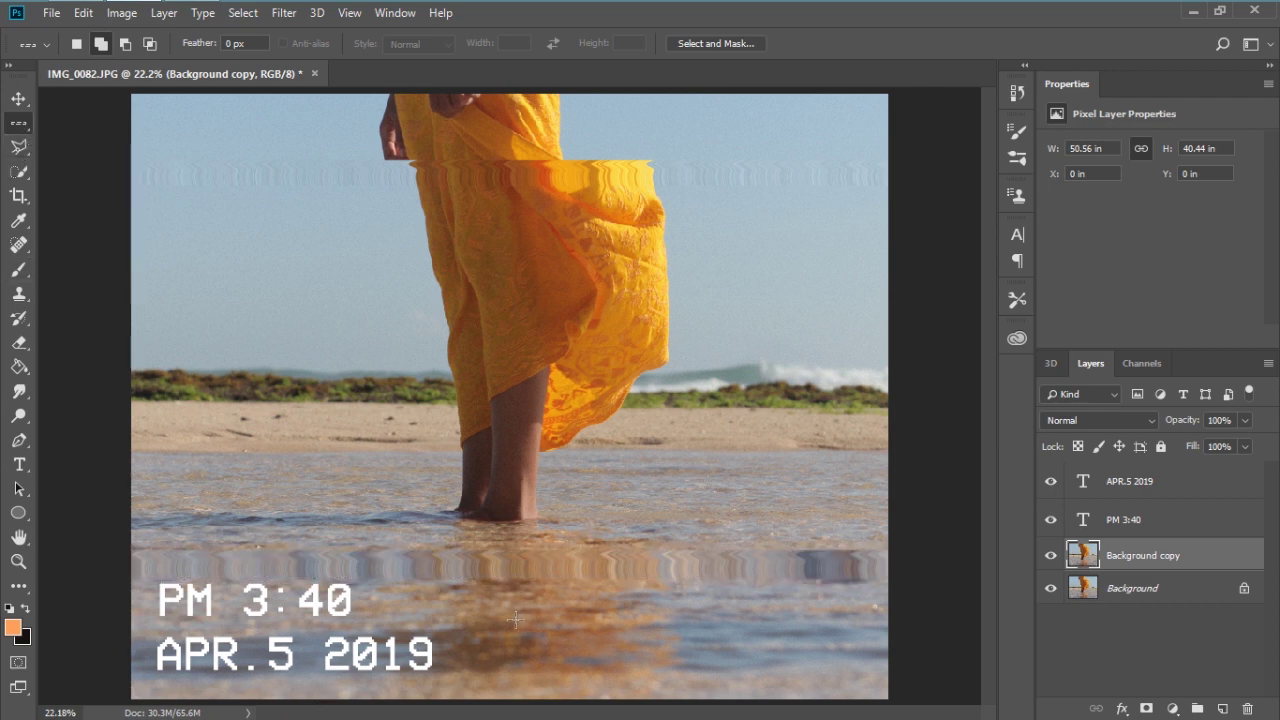
# Stretch a row behind the date into a band, shear it twice, and deselect.
pyautogui.moveTo(515, 620)
pyautogui.mouseDown()
pyautogui.moveTo(505, 645)
pyautogui.moveTo(524, 627)
pyautogui.moveTo(516, 637)
pyautogui.mouseUp()
pyautogui.hotkey('ctrl', 't')
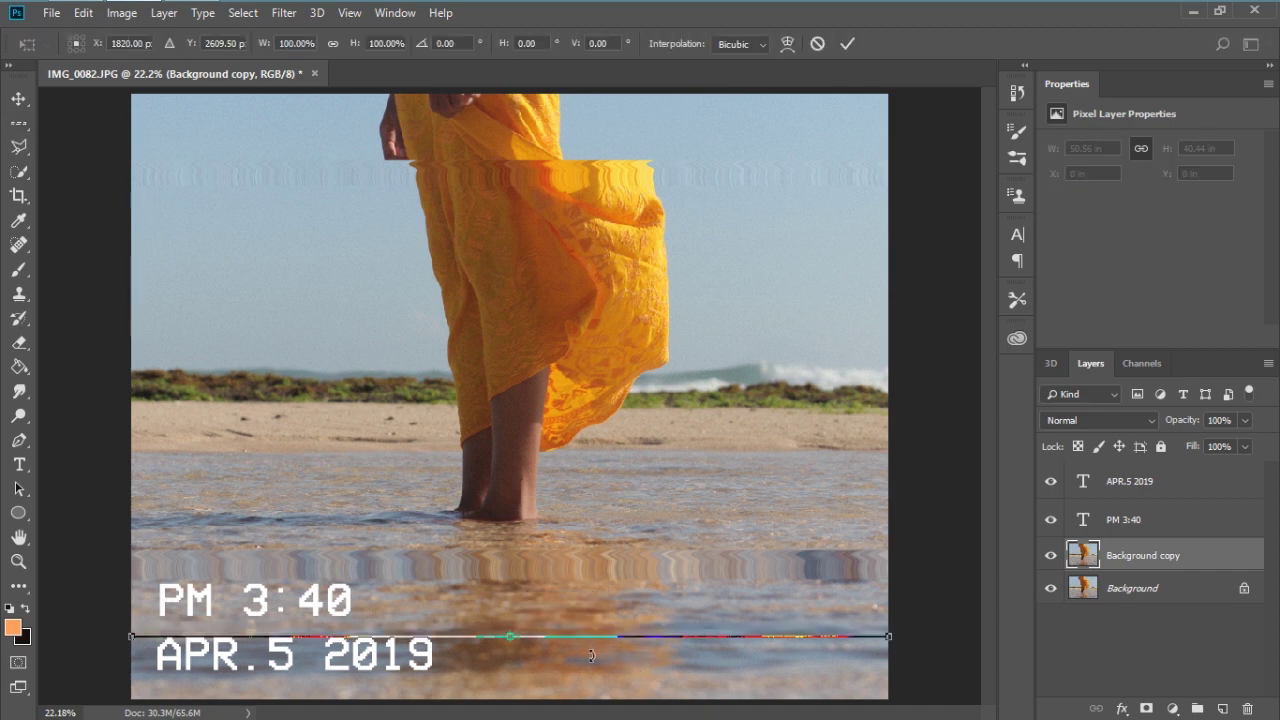
pyautogui.moveTo(510, 627); pyautogui.dragTo(534, 575)
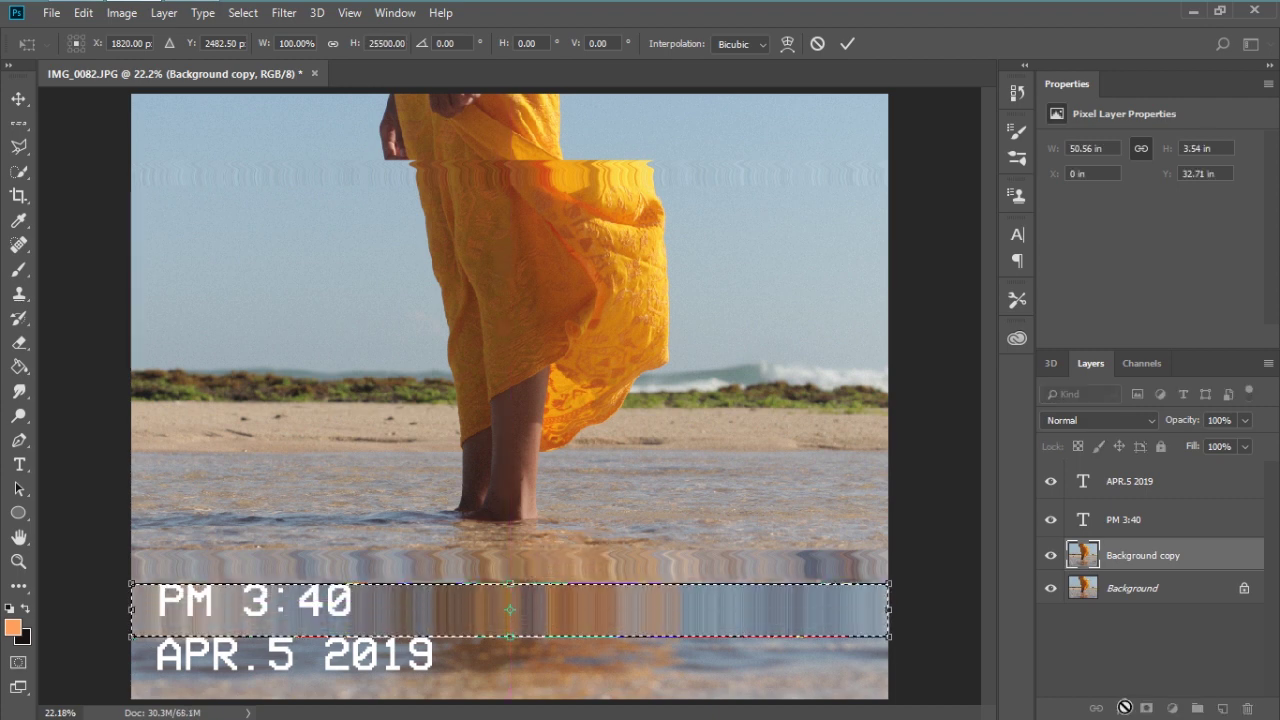
pyautogui.press('Return')
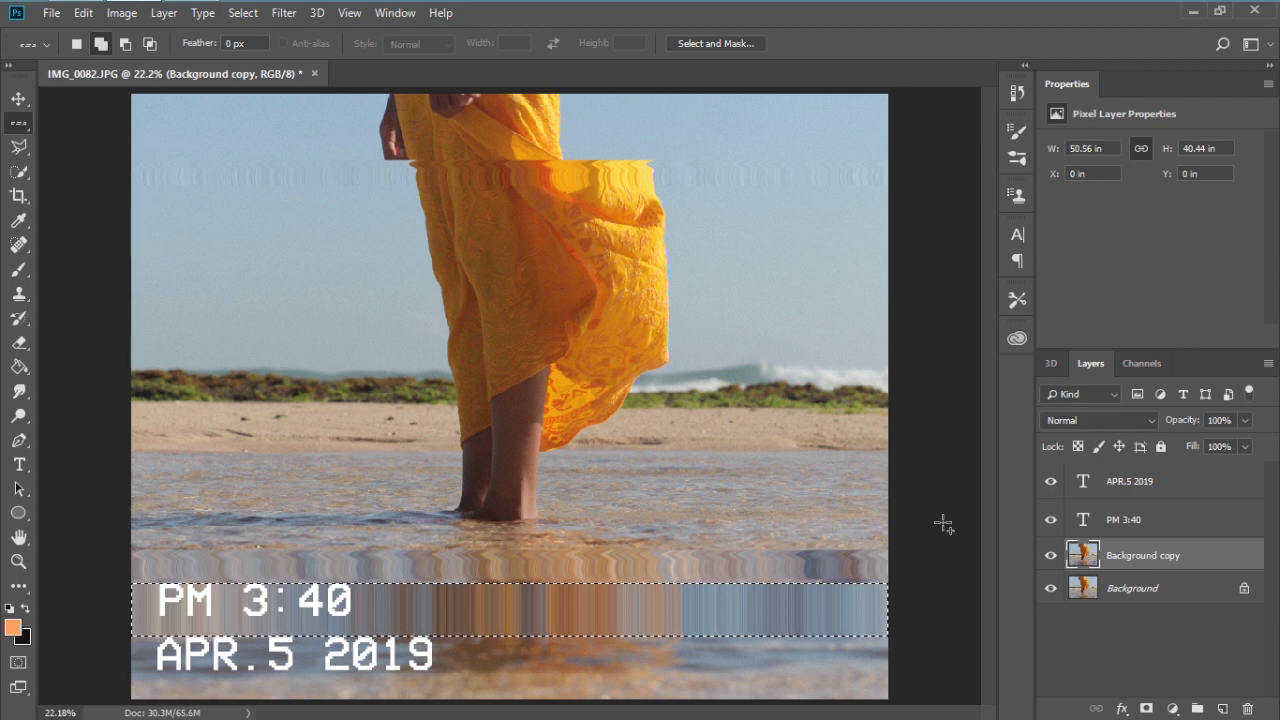
pyautogui.hotkey('ctrl', 'alt', 'f')
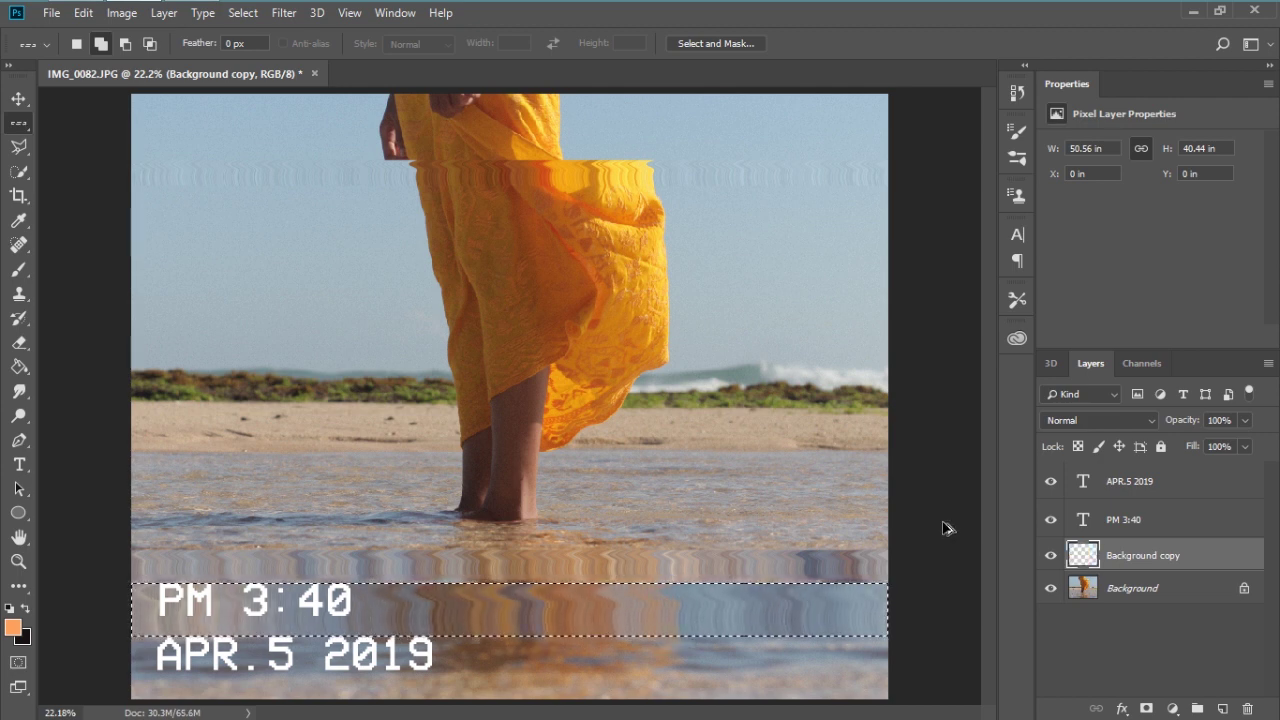
pyautogui.hotkey('ctrl', 'alt', 'f')
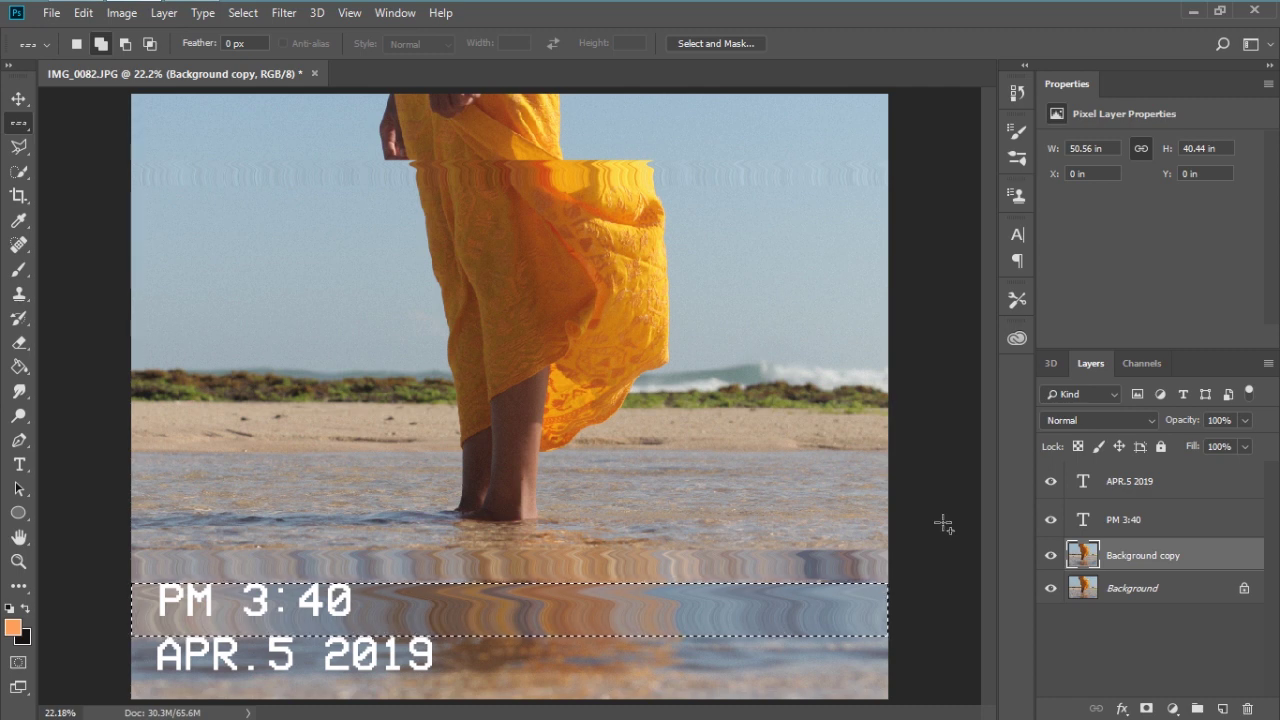
pyautogui.hotkey('ctrl', 'd')
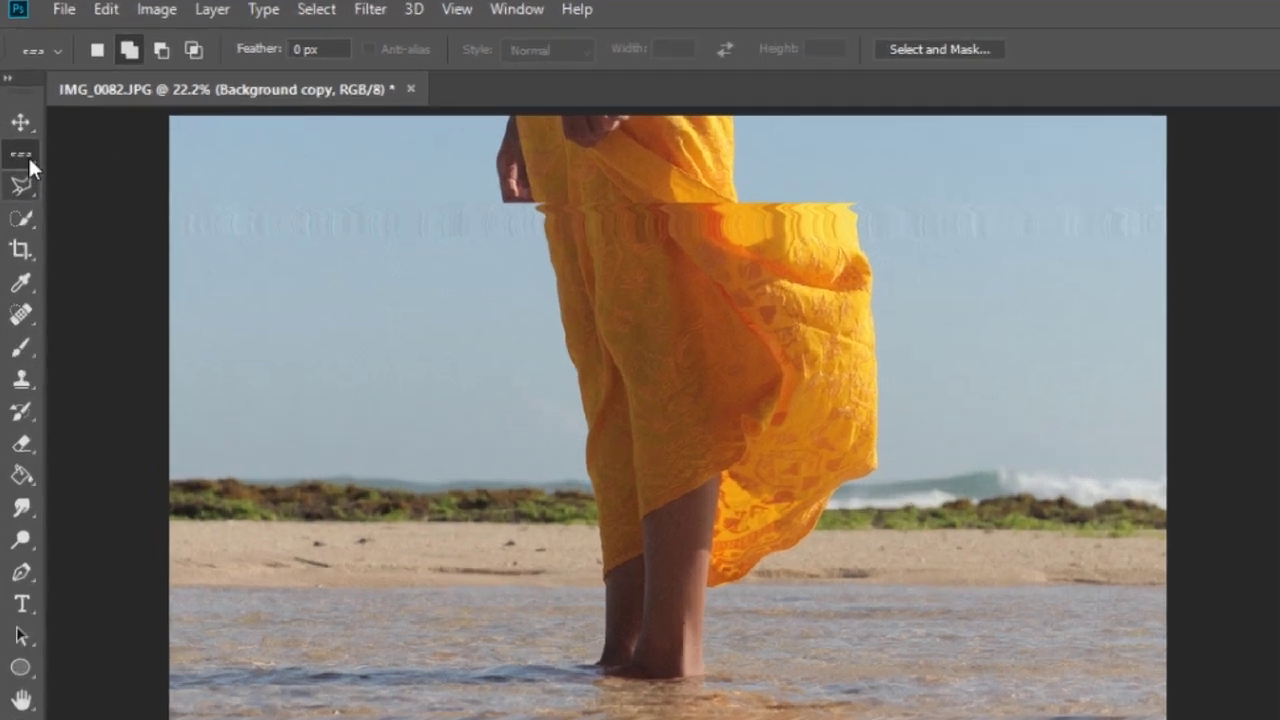
# Reapply the wave distortion to a thin rectangular strip across the upper dress and sky.
pyautogui.rightClick(28, 157)
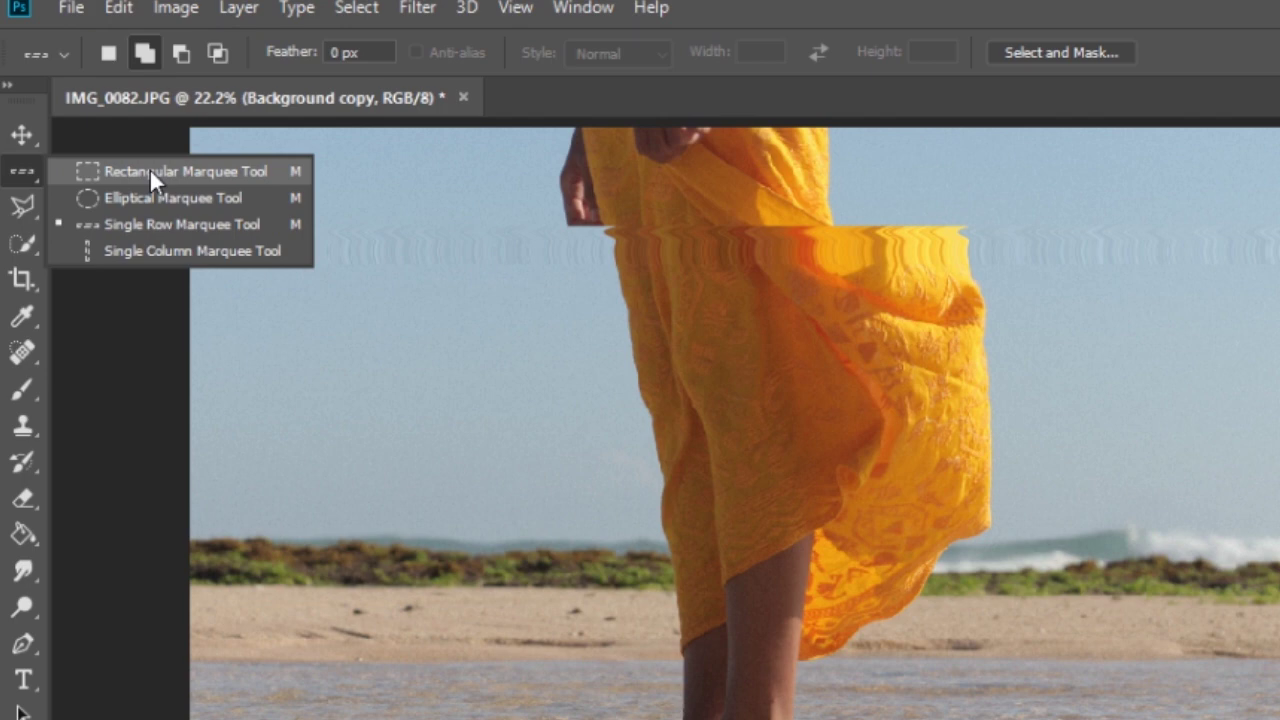
pyautogui.click(149, 171)
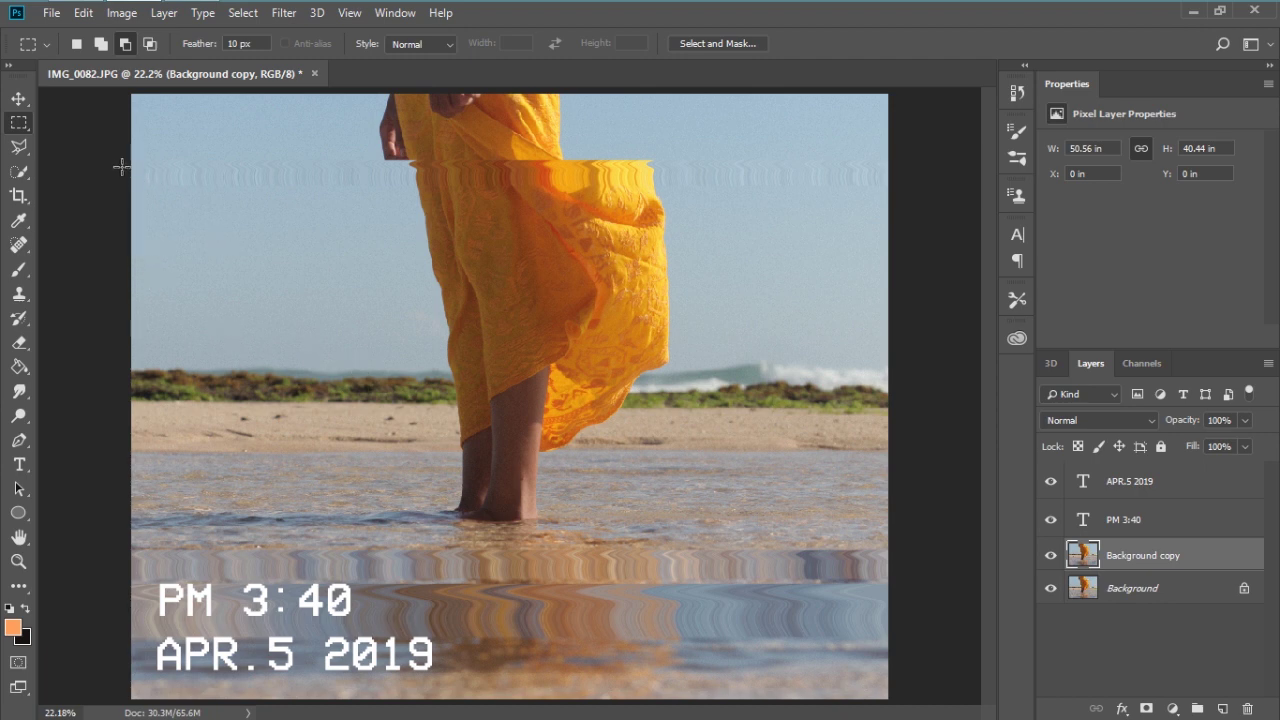
pyautogui.moveTo(114, 150); pyautogui.dragTo(903, 174)
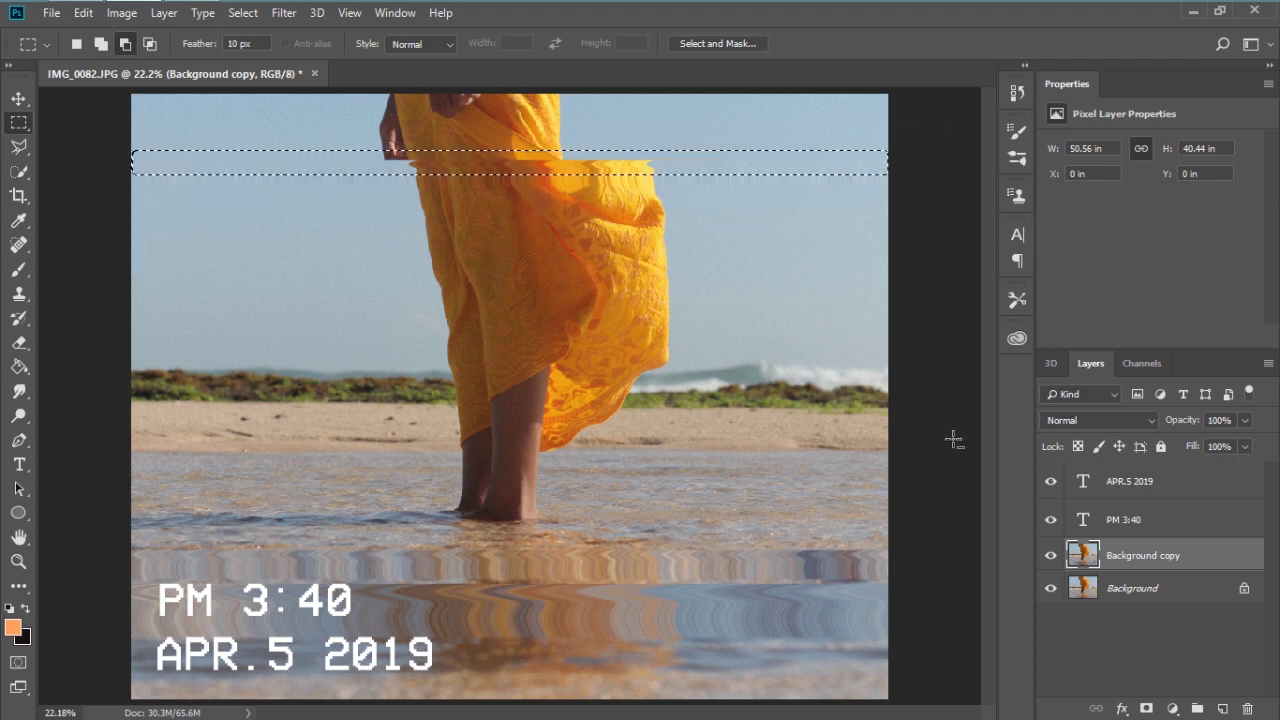
pyautogui.hotkey('ctrl', 'alt', 'f')
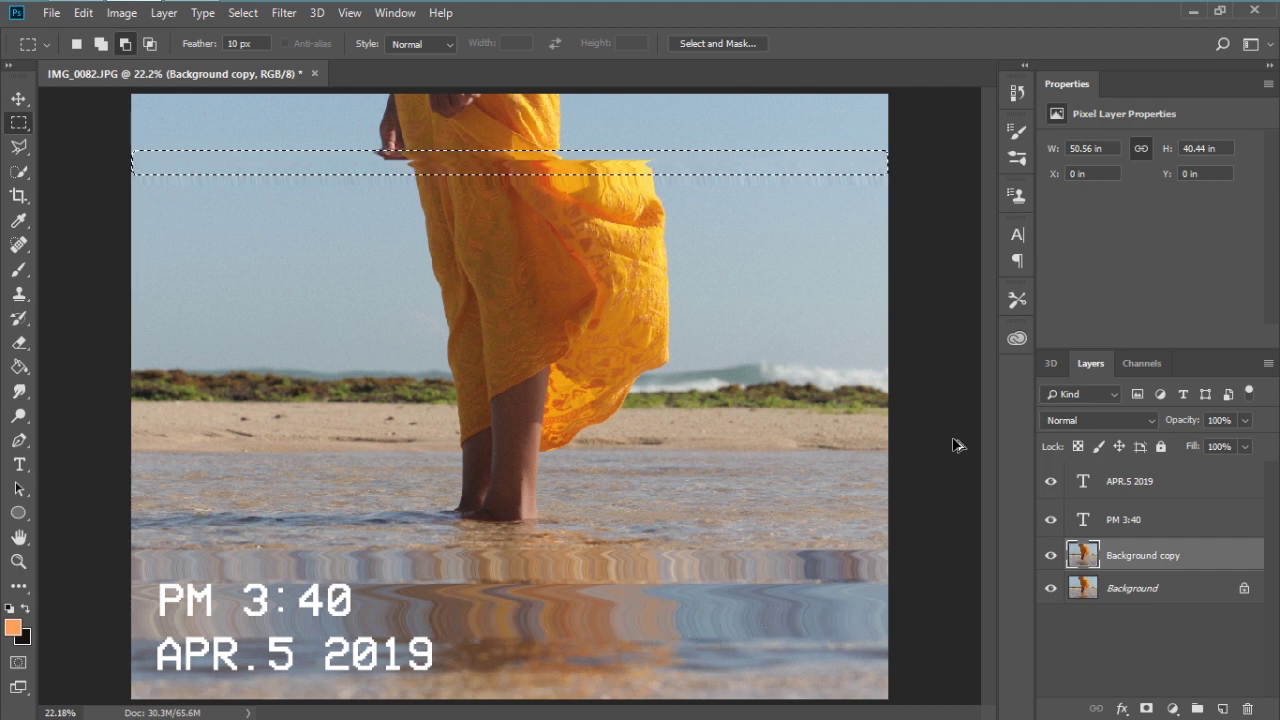
pyautogui.hotkey('ctrl', 'd')
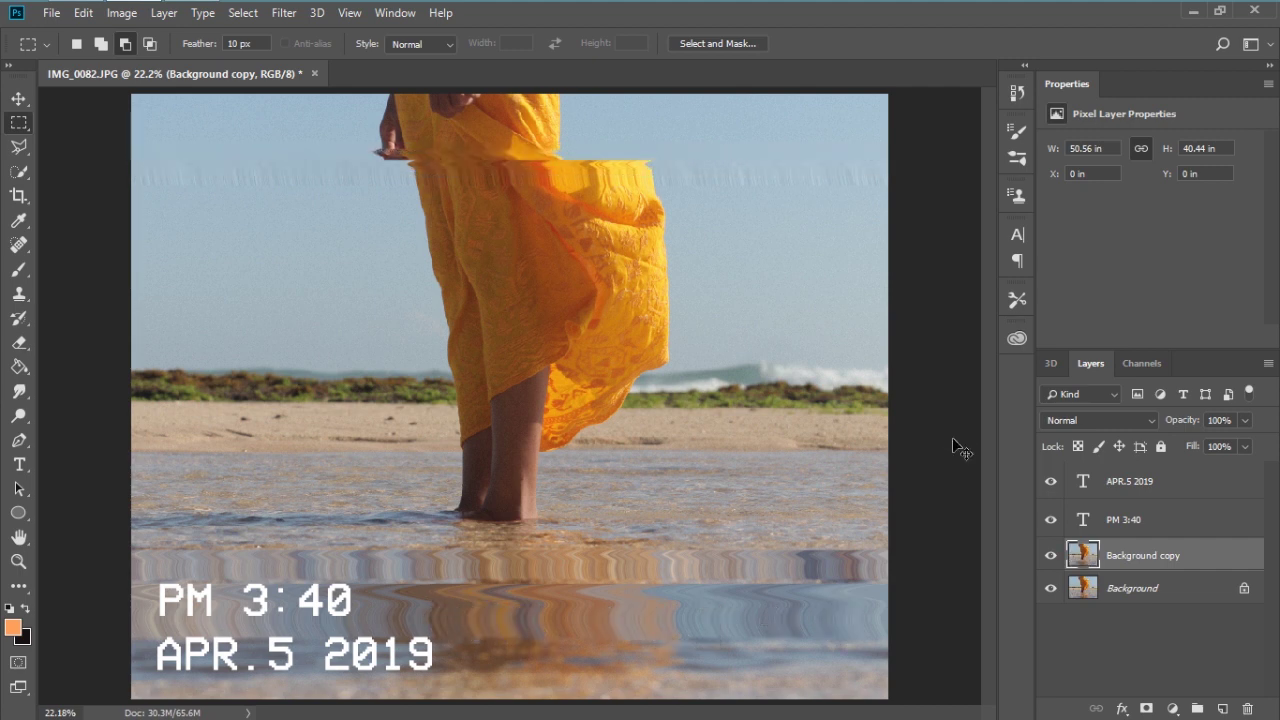
# Select strips across the lower water near the date, ending with a band above PM 3:40.
pyautogui.moveTo(112, 571); pyautogui.dragTo(938, 602)
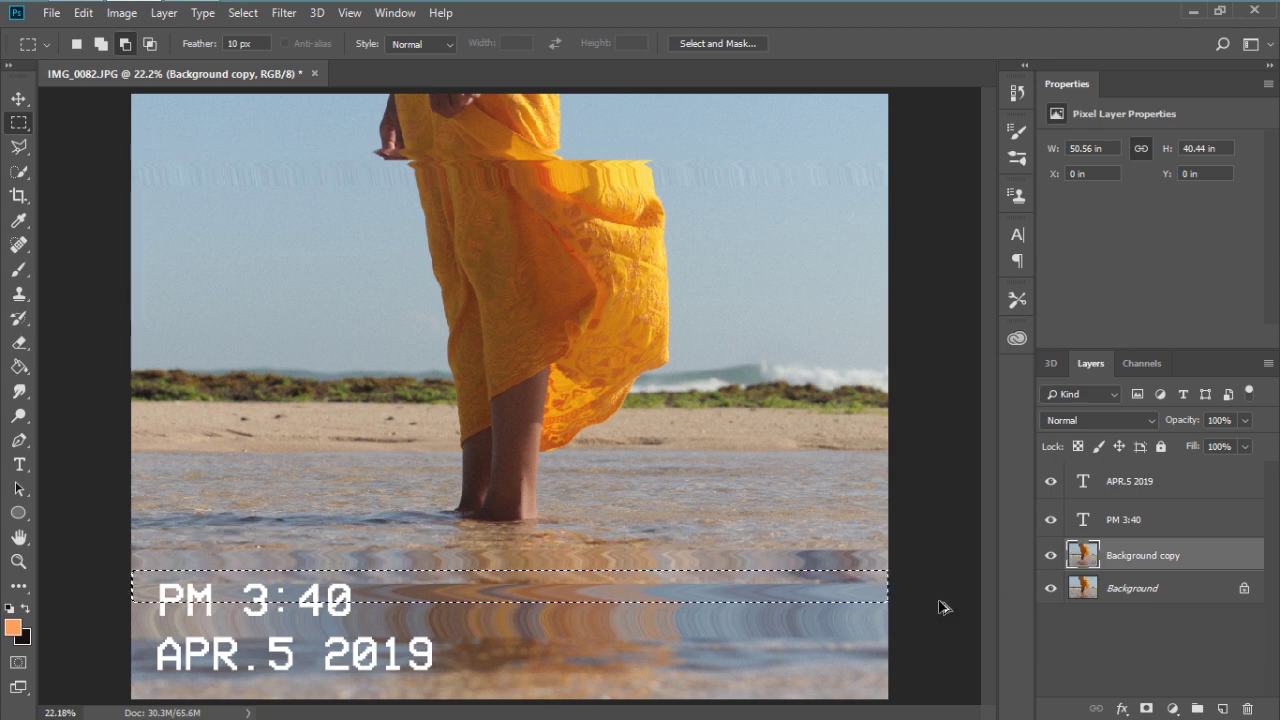
pyautogui.hotkey('ctrl', 'd')
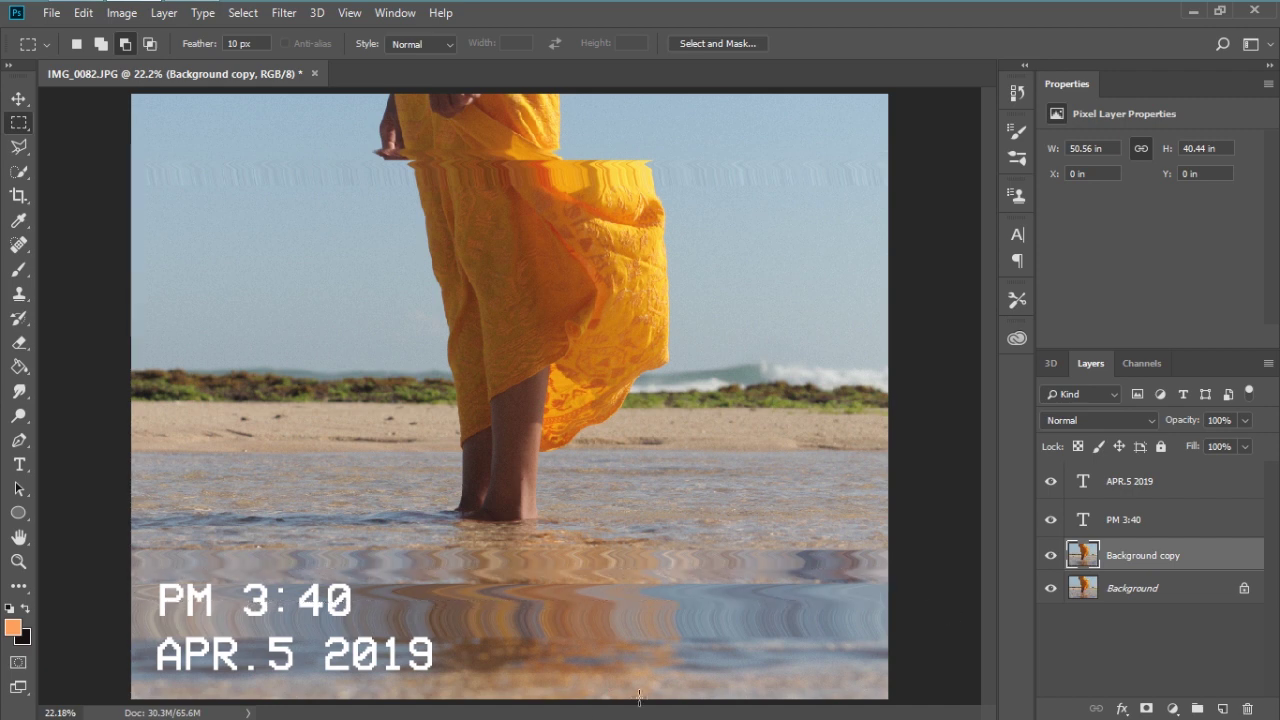
pyautogui.moveTo(108, 628); pyautogui.dragTo(908, 673)
pyautogui.moveTo(124, 518); pyautogui.dragTo(598, 540)
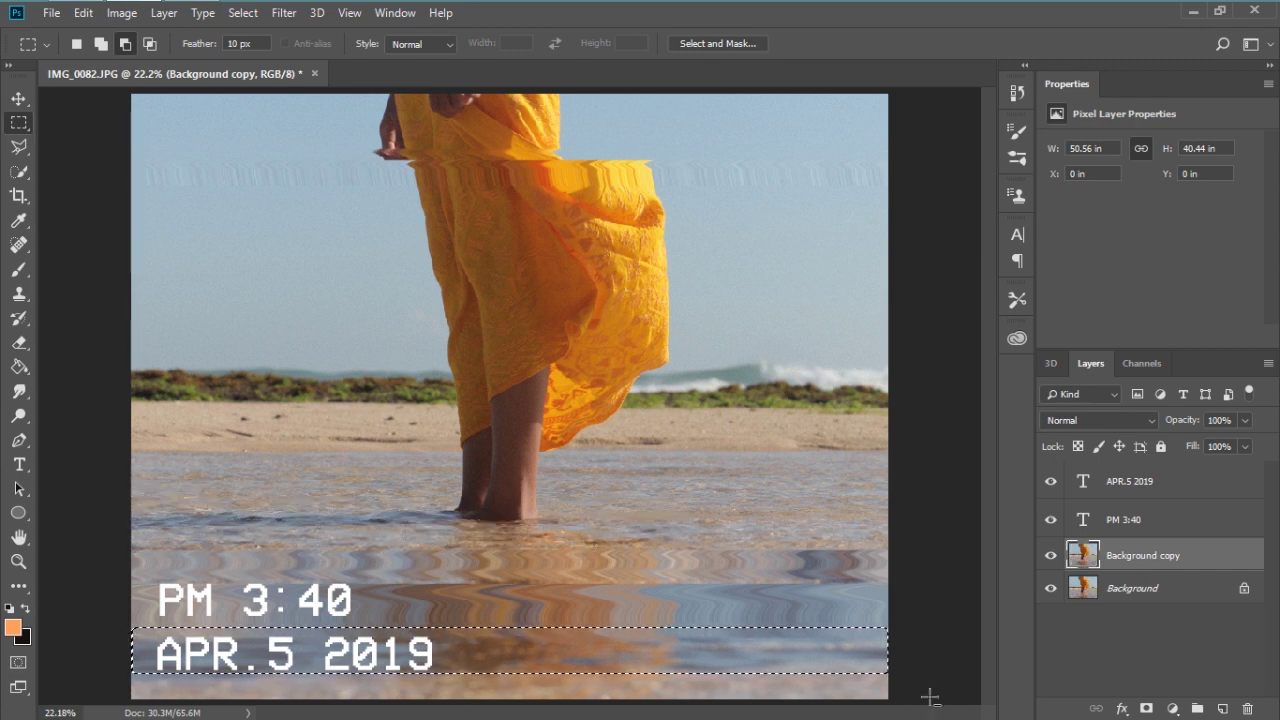
pyautogui.moveTo(120, 523); pyautogui.dragTo(248, 505)
pyautogui.moveTo(118, 525); pyautogui.dragTo(917, 578)
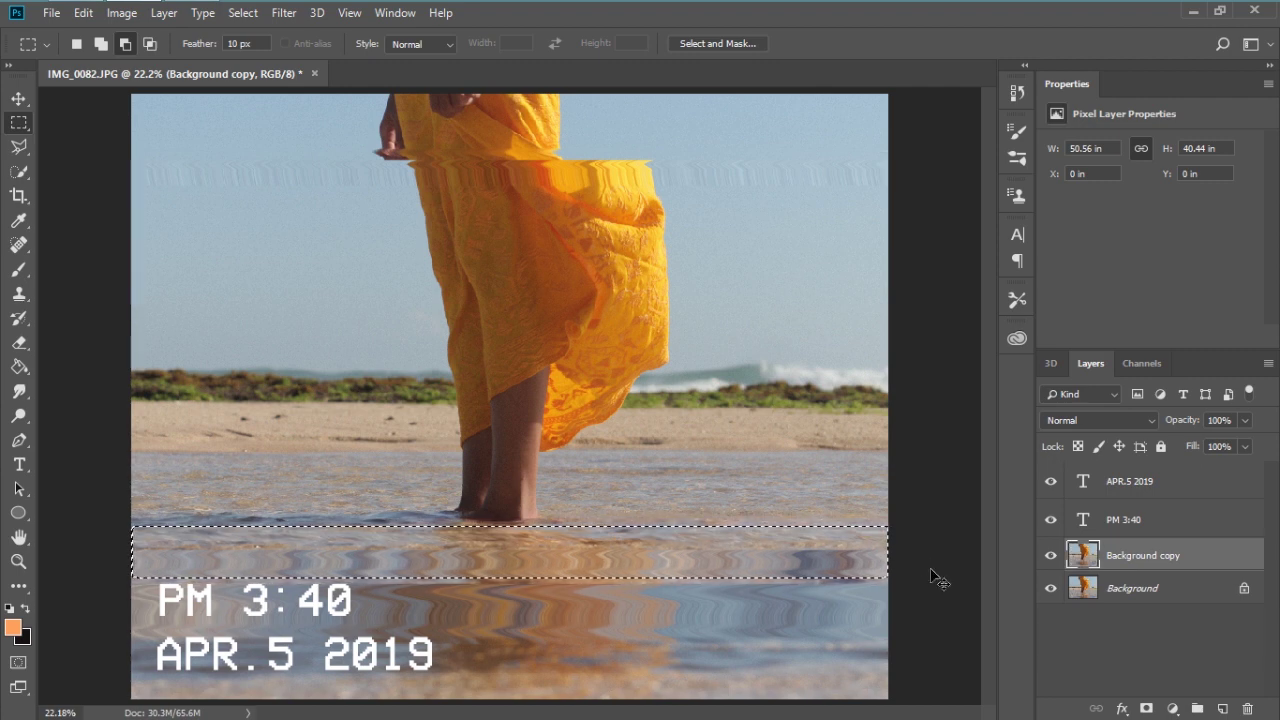
pyautogui.click(922, 572)
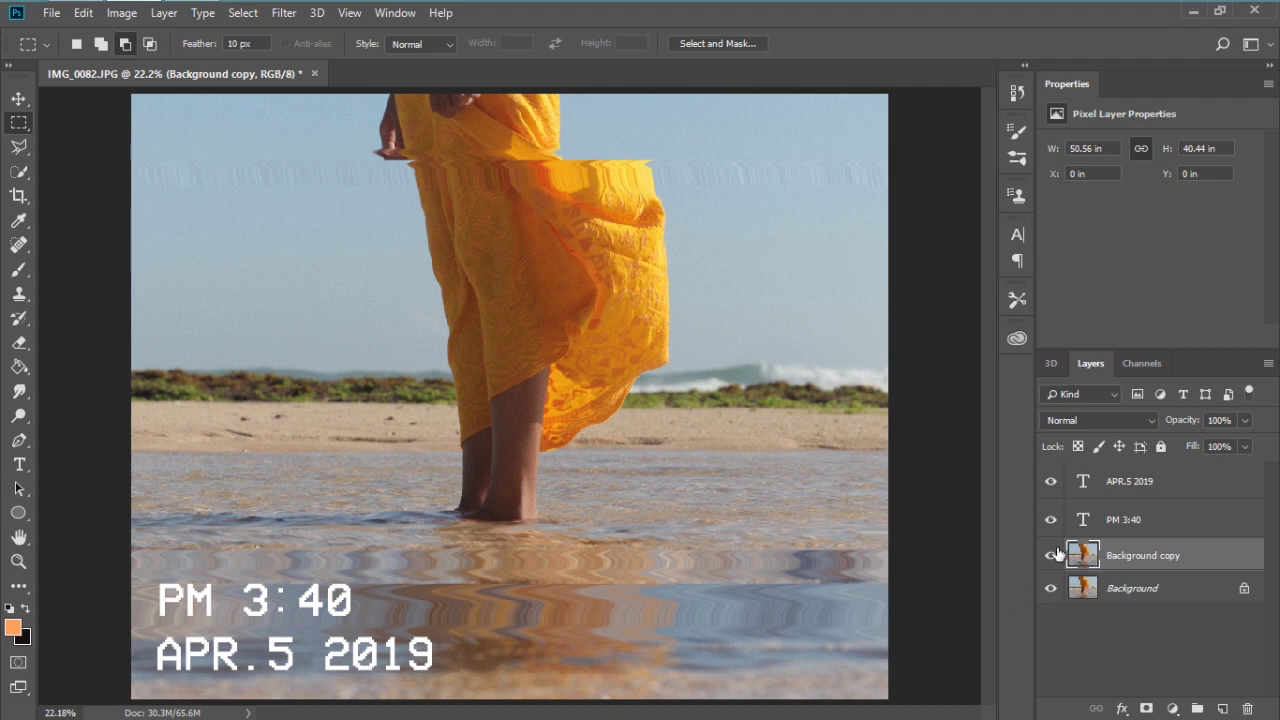
# Add a Hue/Saturation adjustment above the APR.5 2019 layer with Hue -9 and Saturation -33.
pyautogui.click(1124, 489)
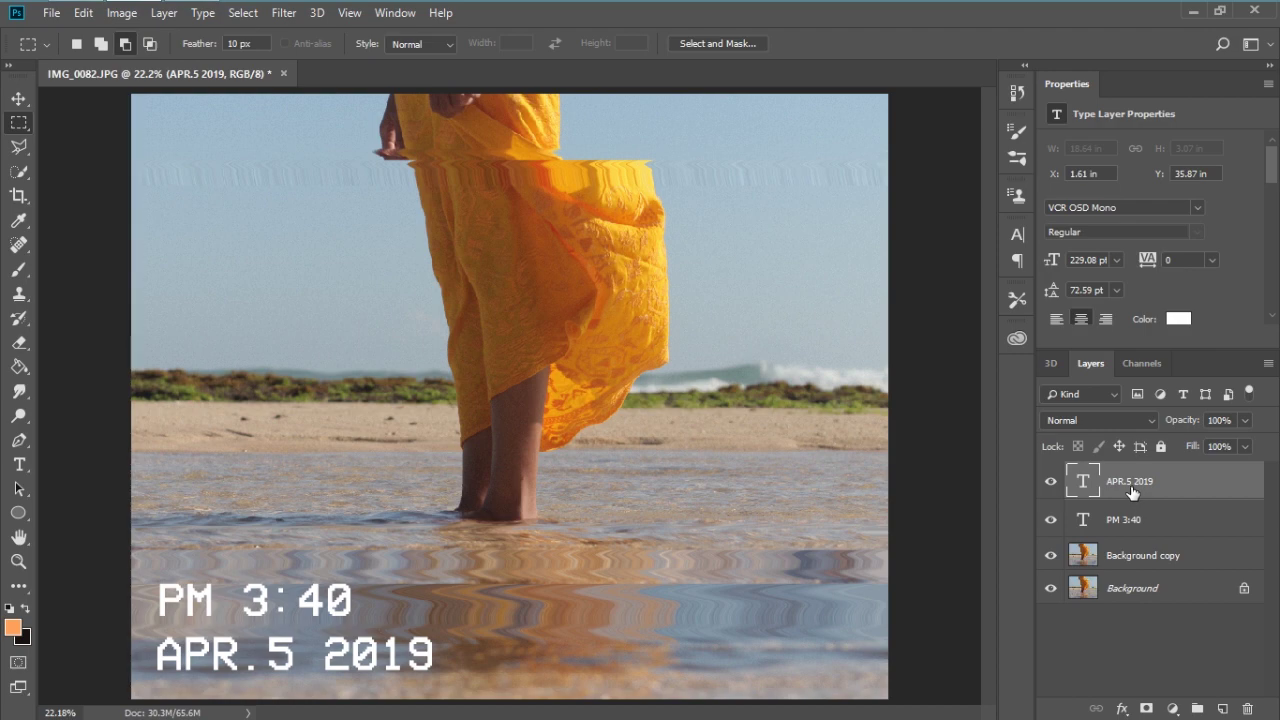
pyautogui.click(1173, 709)
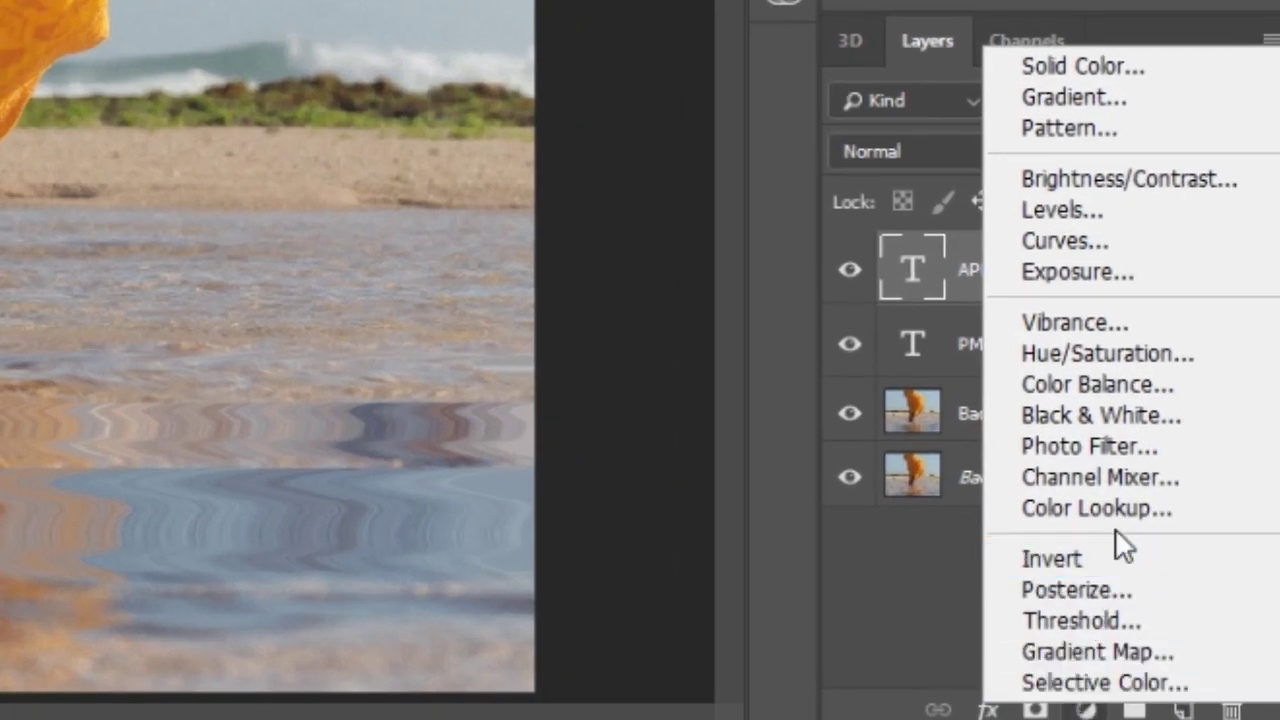
pyautogui.click(1136, 362)
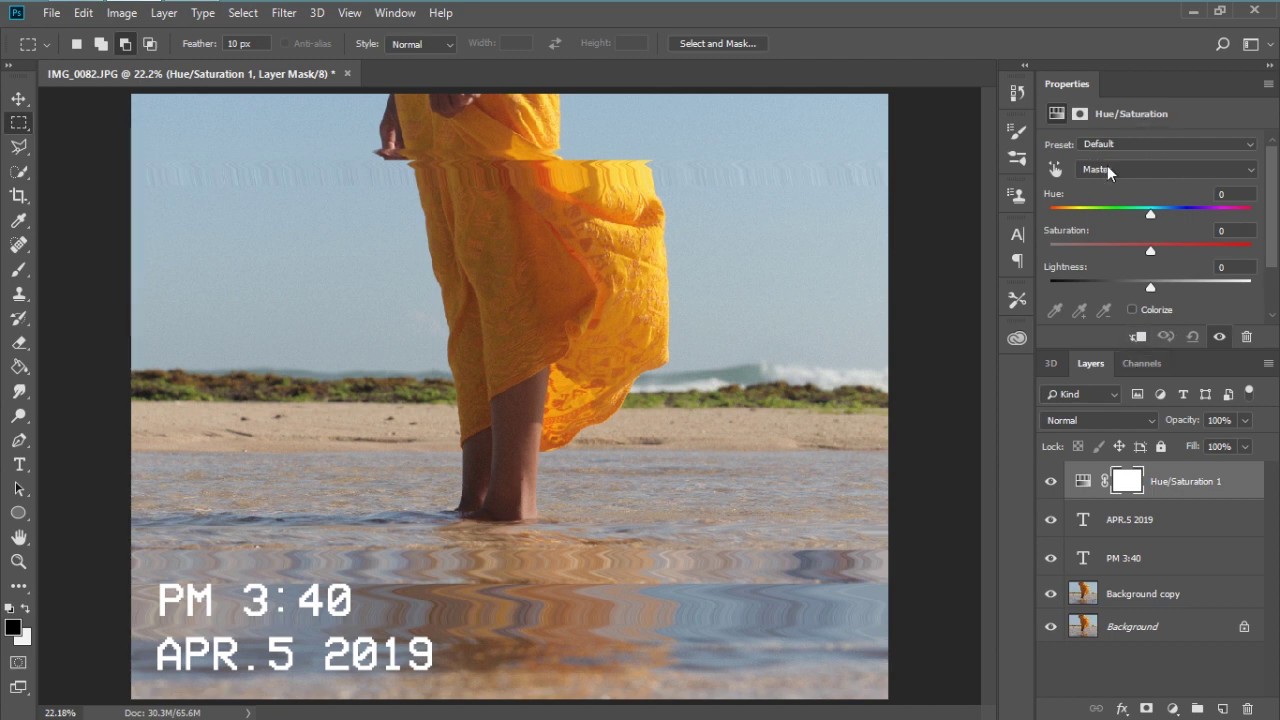
pyautogui.moveTo(1151, 212)
pyautogui.mouseDown()
pyautogui.moveTo(1169, 210)
pyautogui.moveTo(1144, 218)
pyautogui.mouseUp()
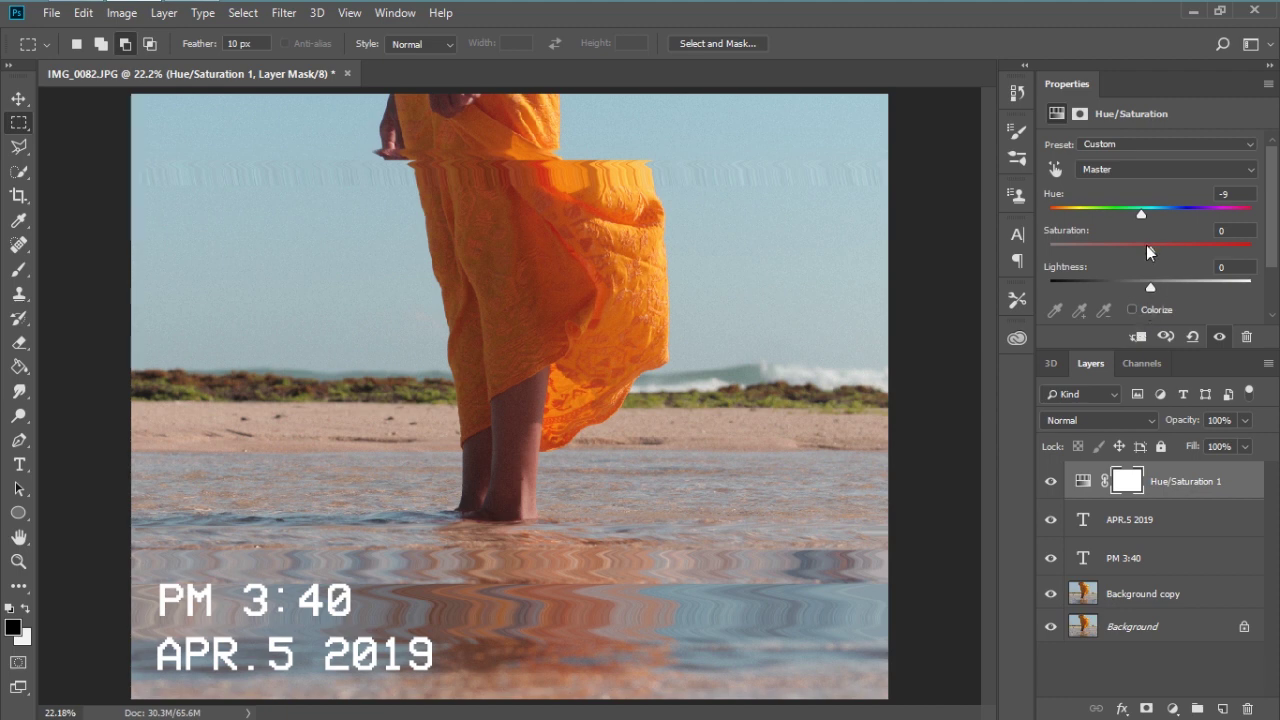
pyautogui.moveTo(1144, 240); pyautogui.dragTo(1118, 256)
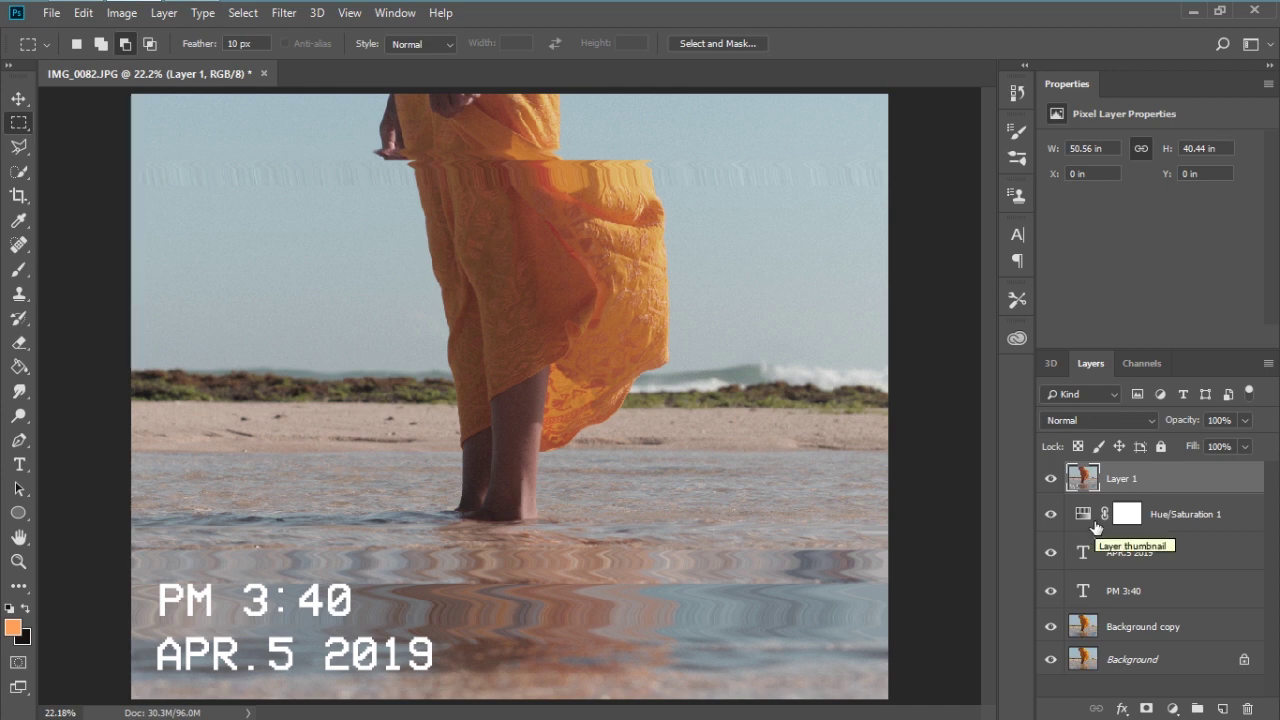
# Isolate Layer 1's Red channel in the Channels panel so the photo shows in grayscale.
pyautogui.click(1153, 365)
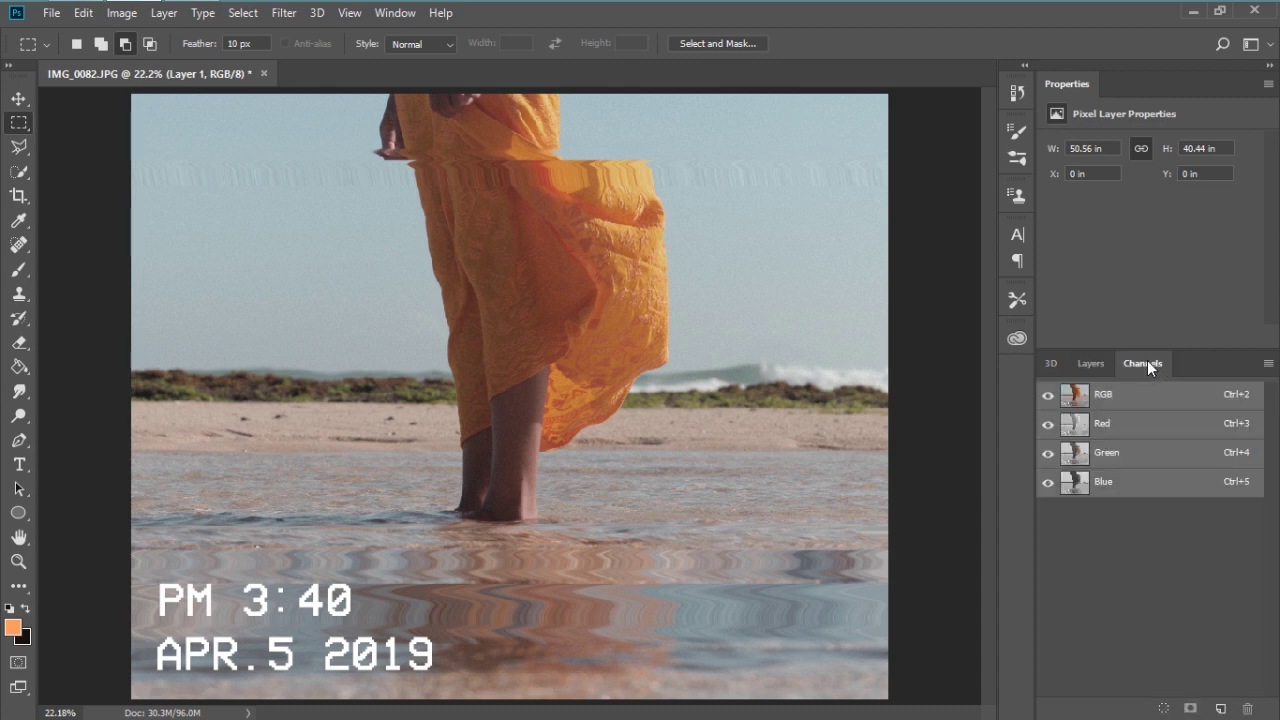
pyautogui.click(1119, 420)
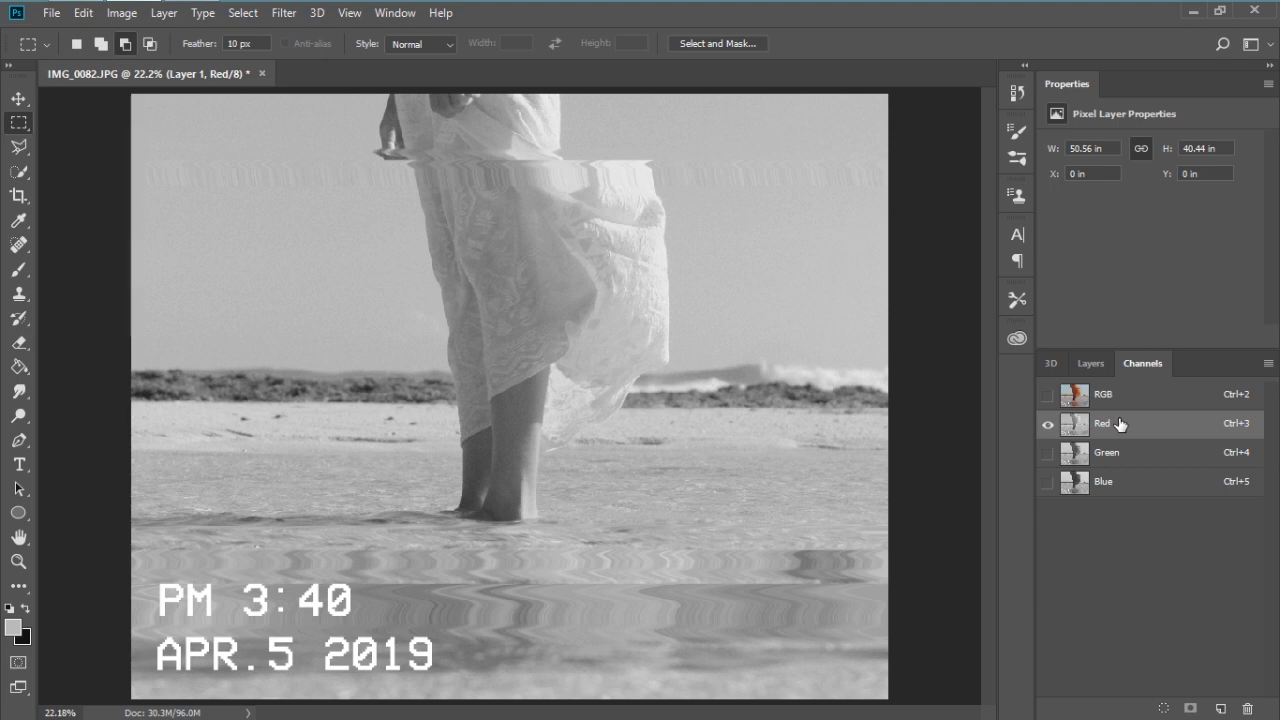
pyautogui.click(298, 15)
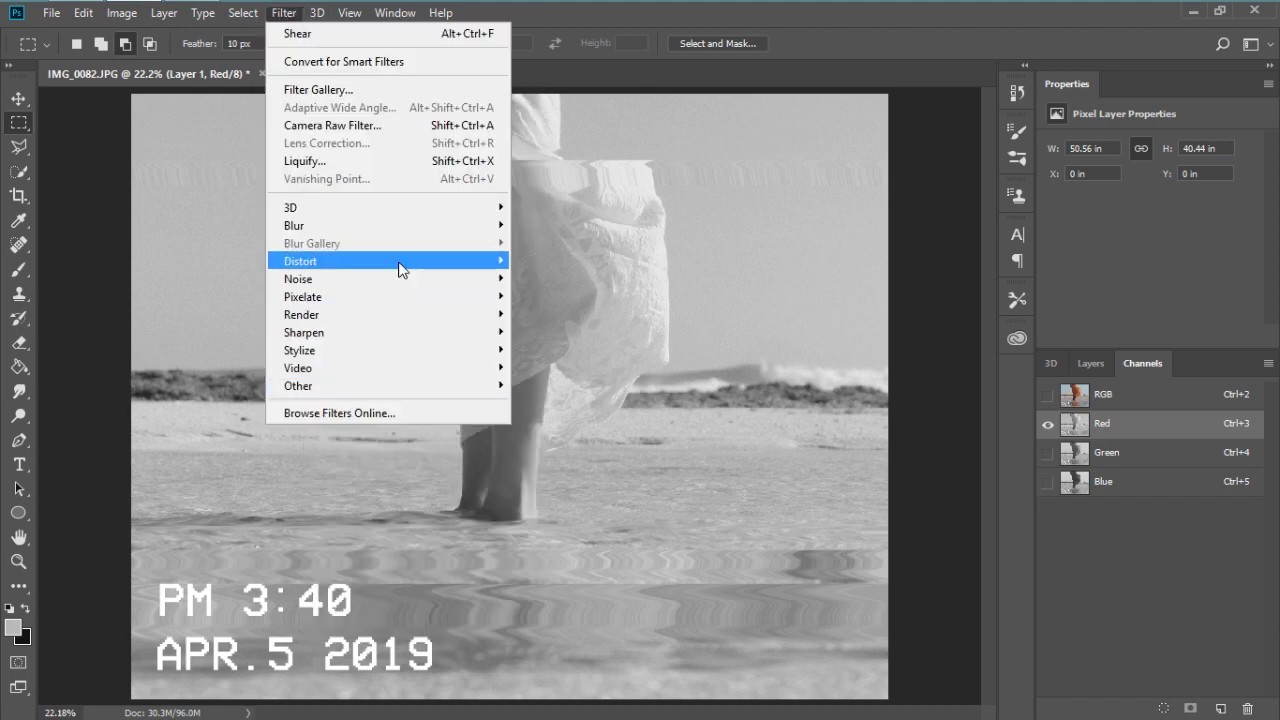
# Apply a straight Shear to the Red channel, with top and bottom points nudged sideways.
pyautogui.moveTo(400, 264)
pyautogui.click(611, 331)
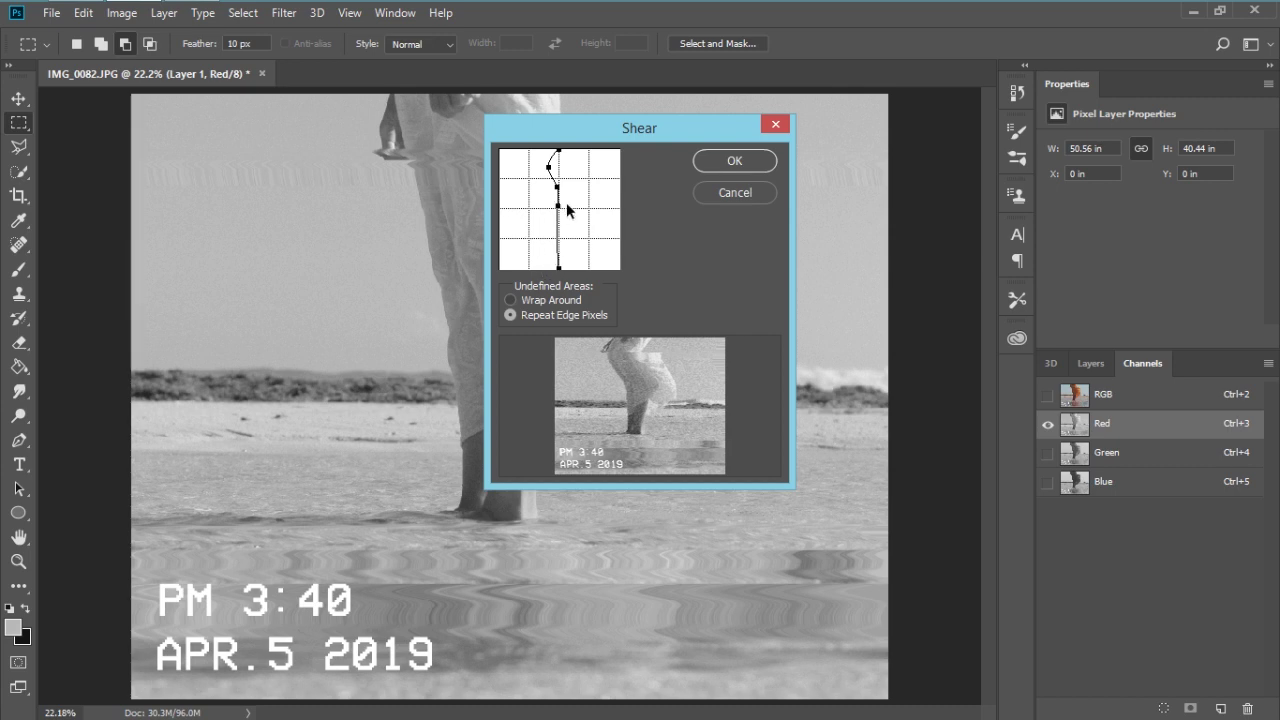
pyautogui.moveTo(561, 210); pyautogui.dragTo(681, 318)
pyautogui.moveTo(556, 186); pyautogui.dragTo(703, 323)
pyautogui.moveTo(552, 172); pyautogui.dragTo(748, 417)
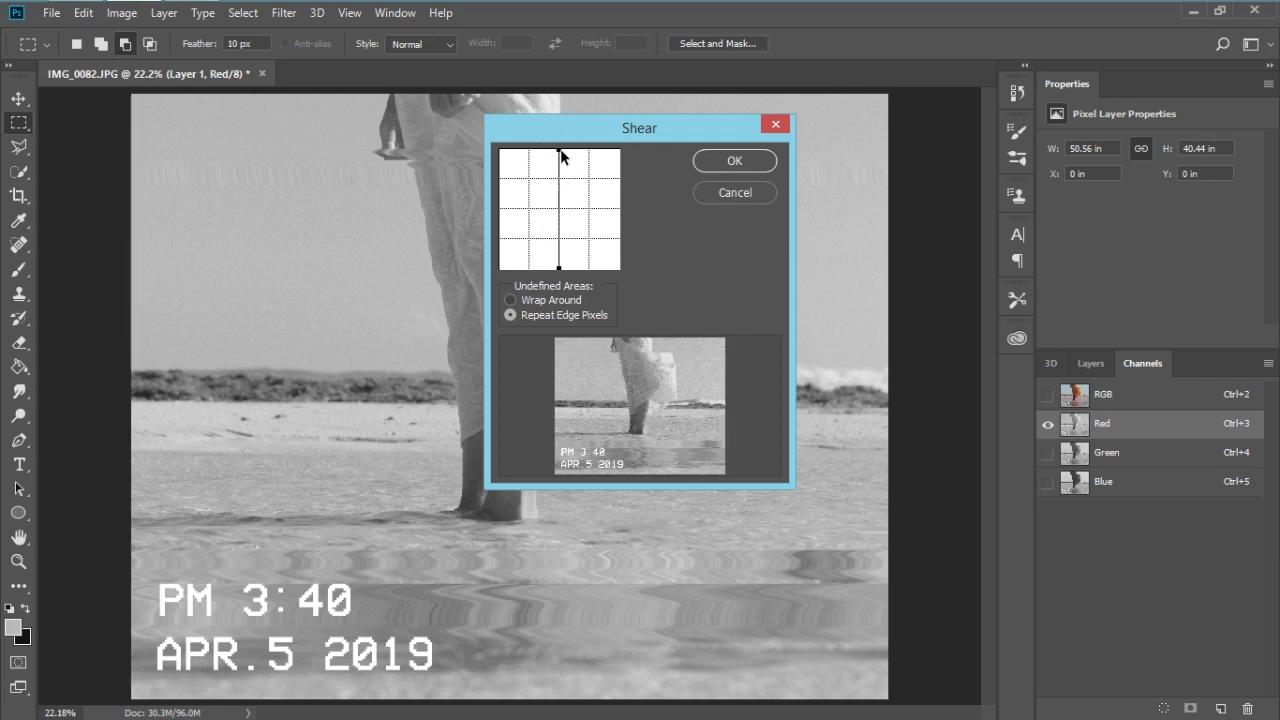
pyautogui.moveTo(561, 155); pyautogui.dragTo(562, 155)
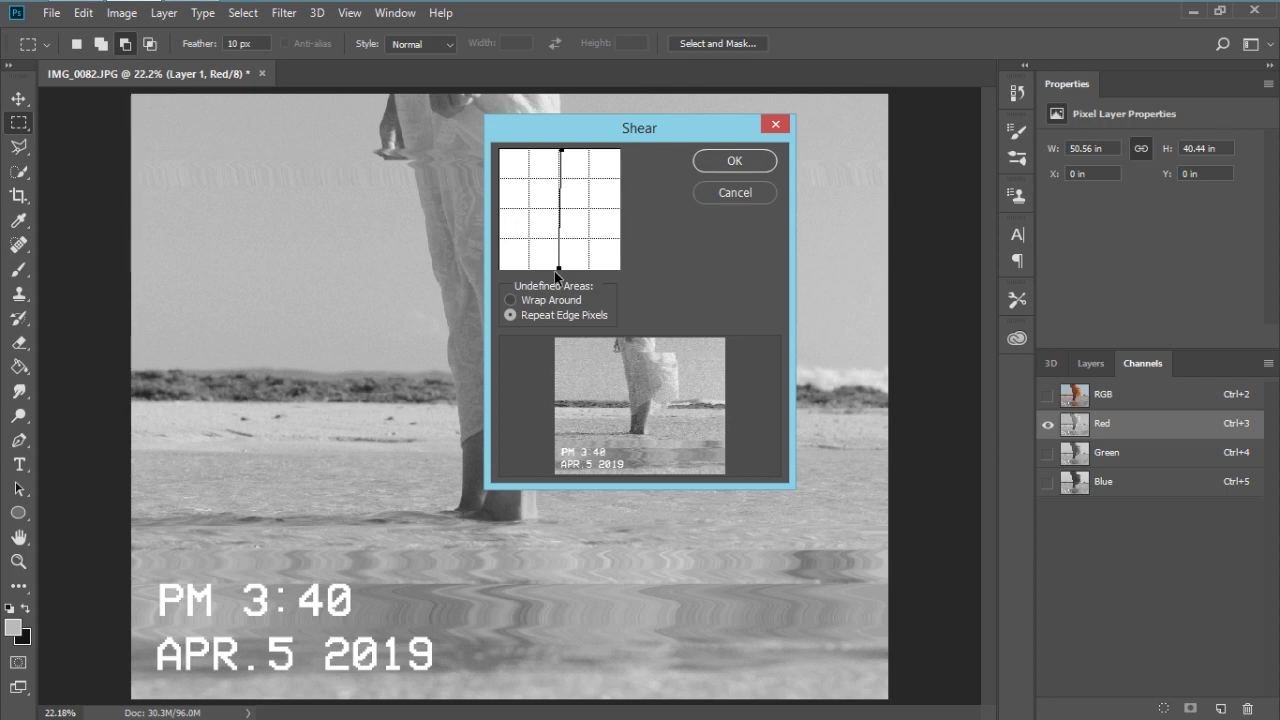
pyautogui.moveTo(558, 269); pyautogui.dragTo(558, 270)
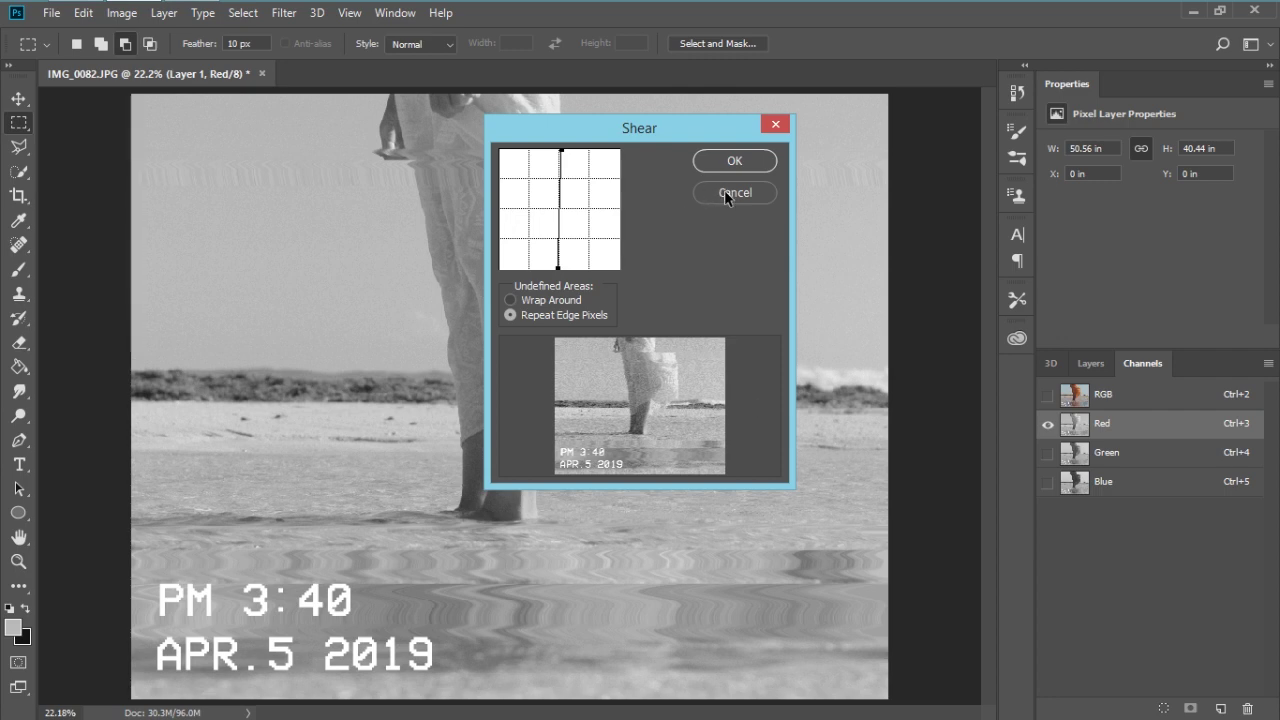
pyautogui.click(744, 167)
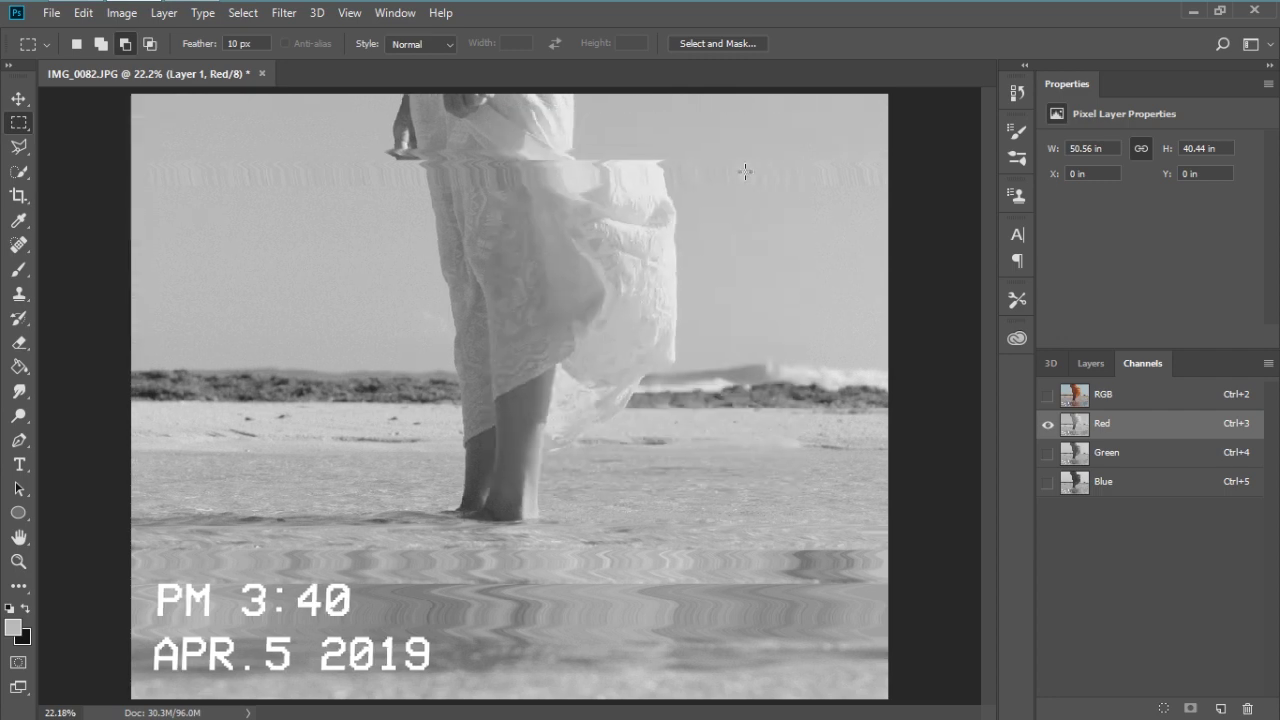
# Restore the full RGB channel view, return to Layers, and pick the Single Row Marquee.
pyautogui.click(1126, 395)
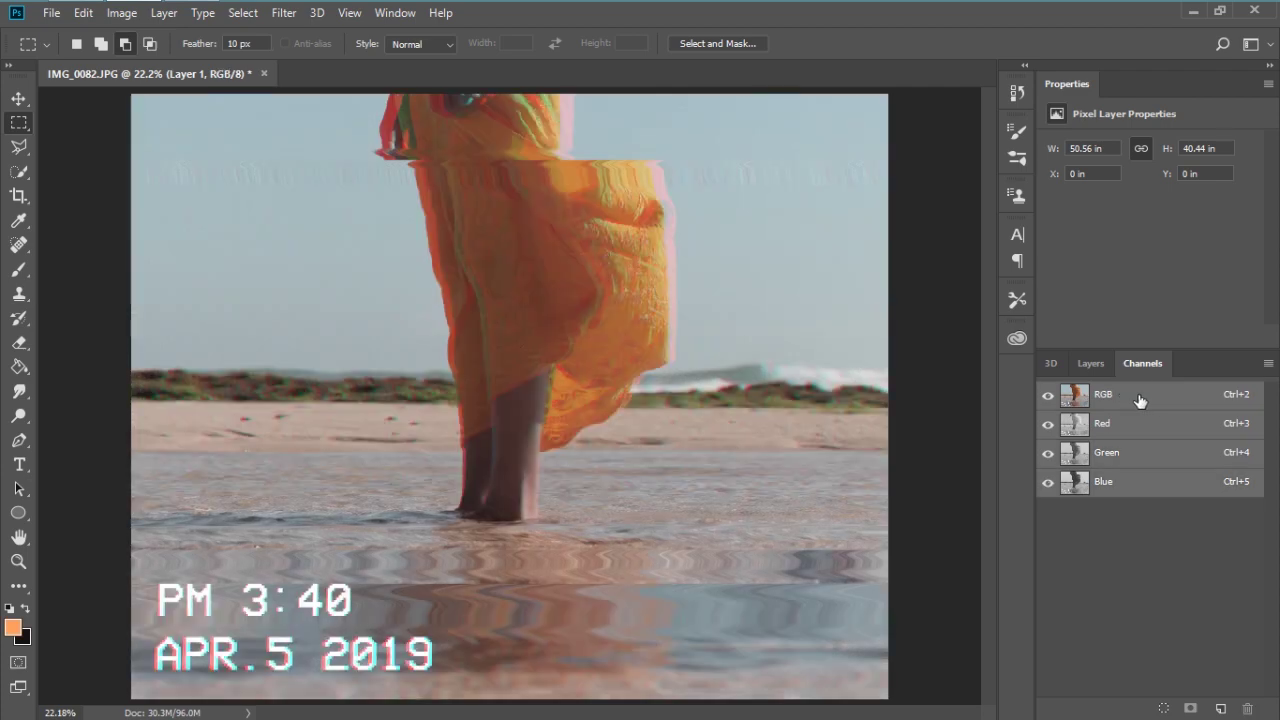
pyautogui.click(1088, 364)
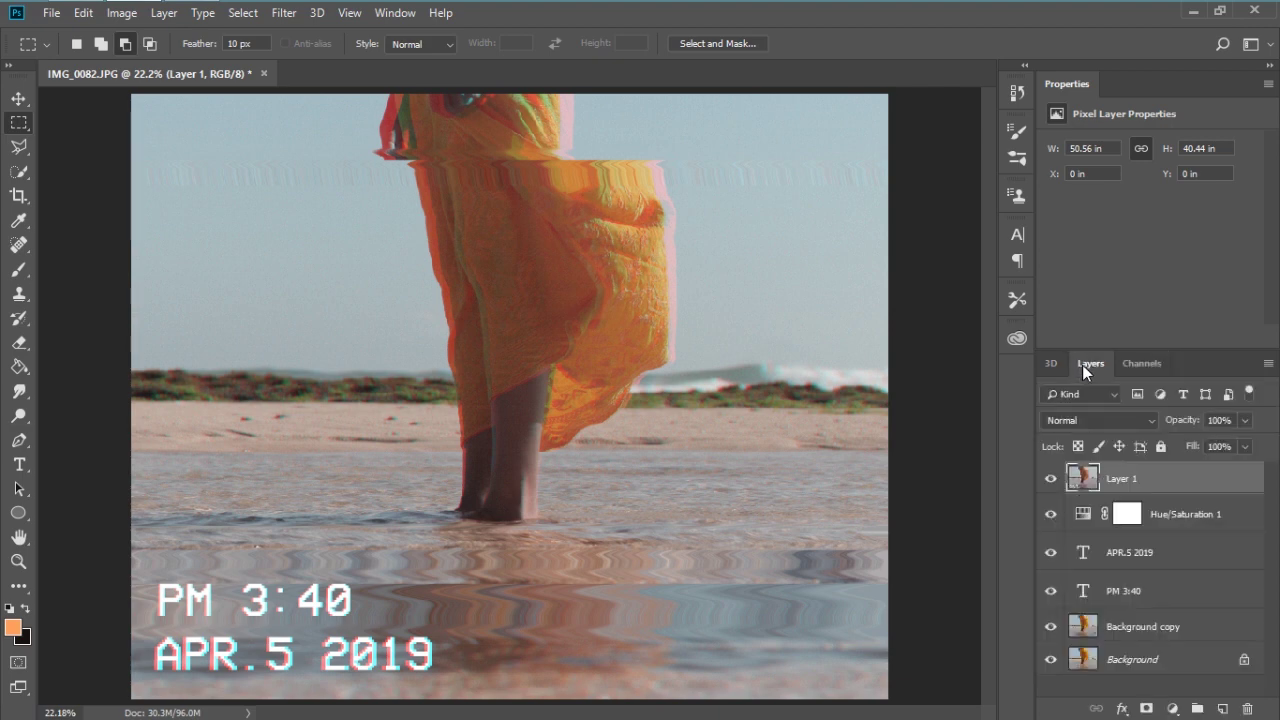
pyautogui.rightClick(17, 131)
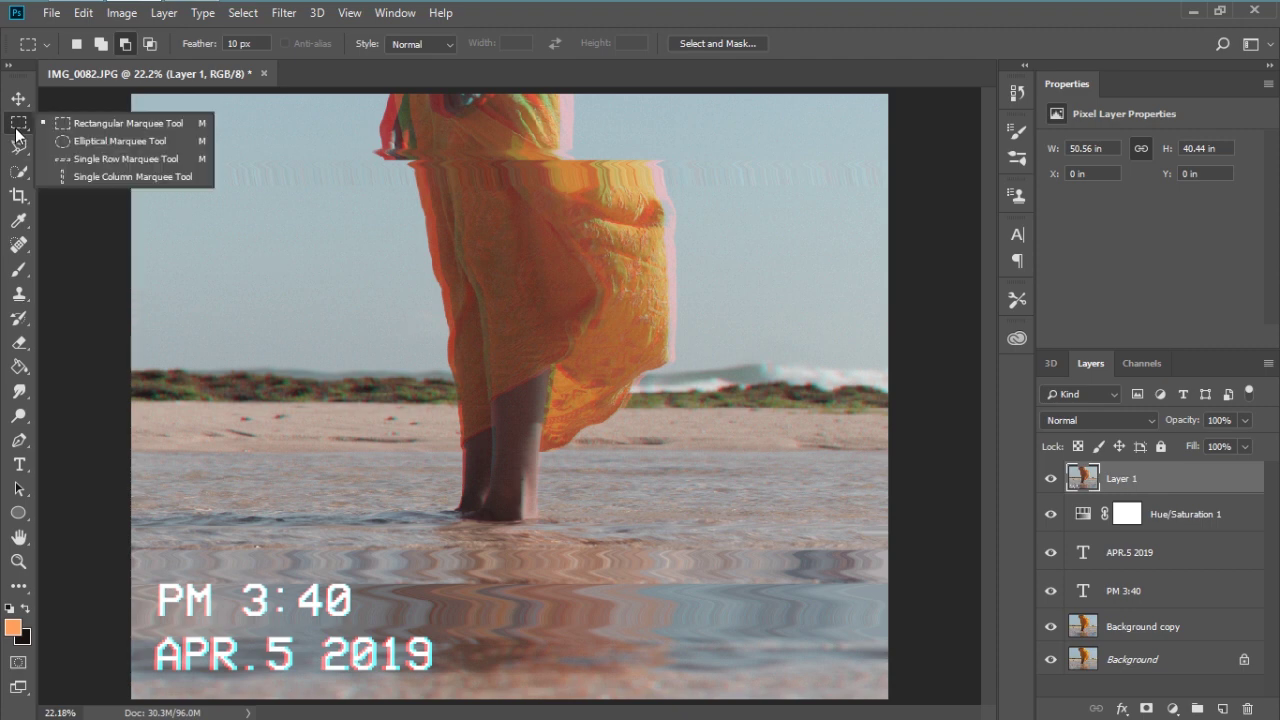
pyautogui.click(100, 161)
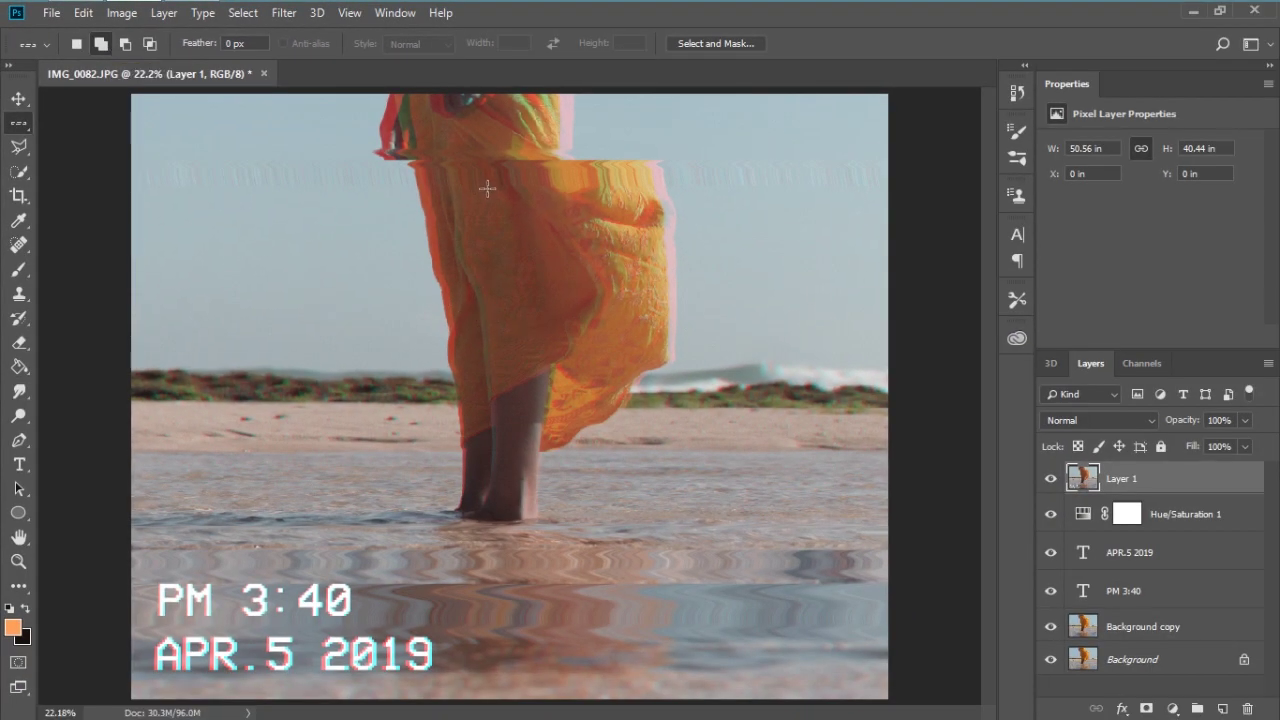
# Place a one-pixel row selection along the top of the APR.5 2019 date line.
pyautogui.click(499, 258)
pyautogui.click(537, 413)
pyautogui.click(537, 583)
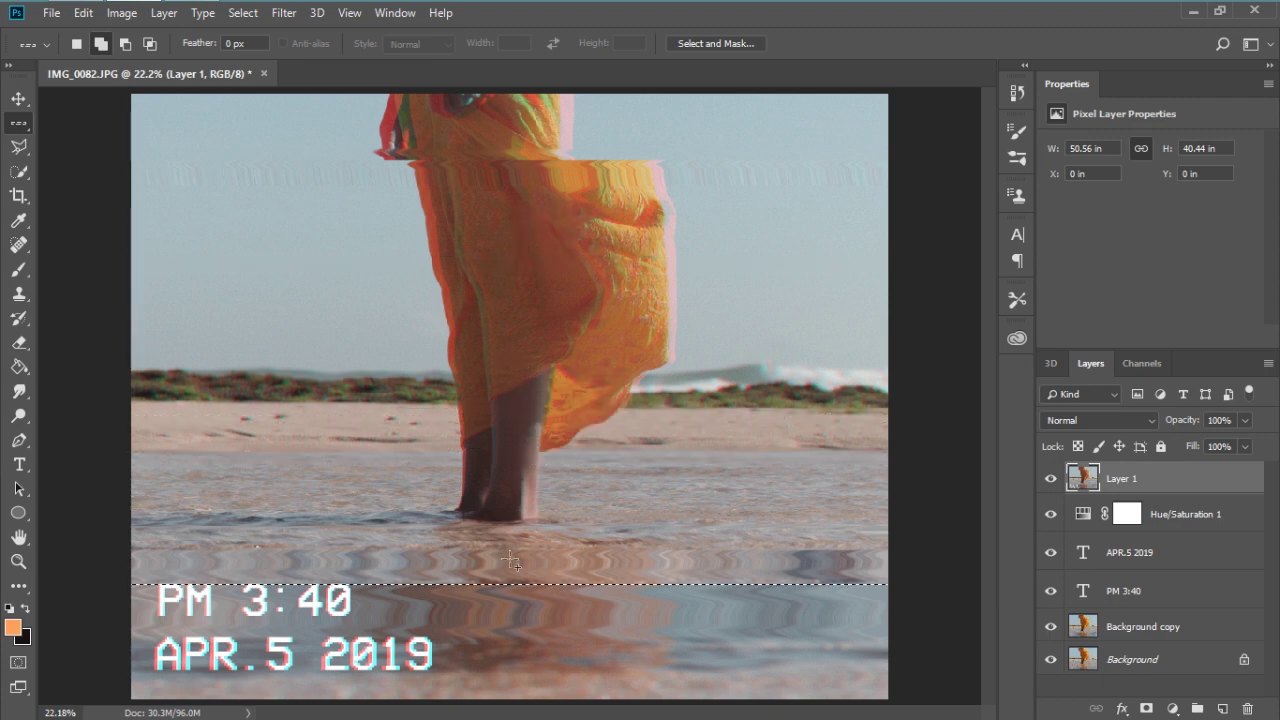
pyautogui.moveTo(530, 585)
pyautogui.mouseDown()
pyautogui.moveTo(535, 563)
pyautogui.moveTo(535, 583)
pyautogui.mouseUp()
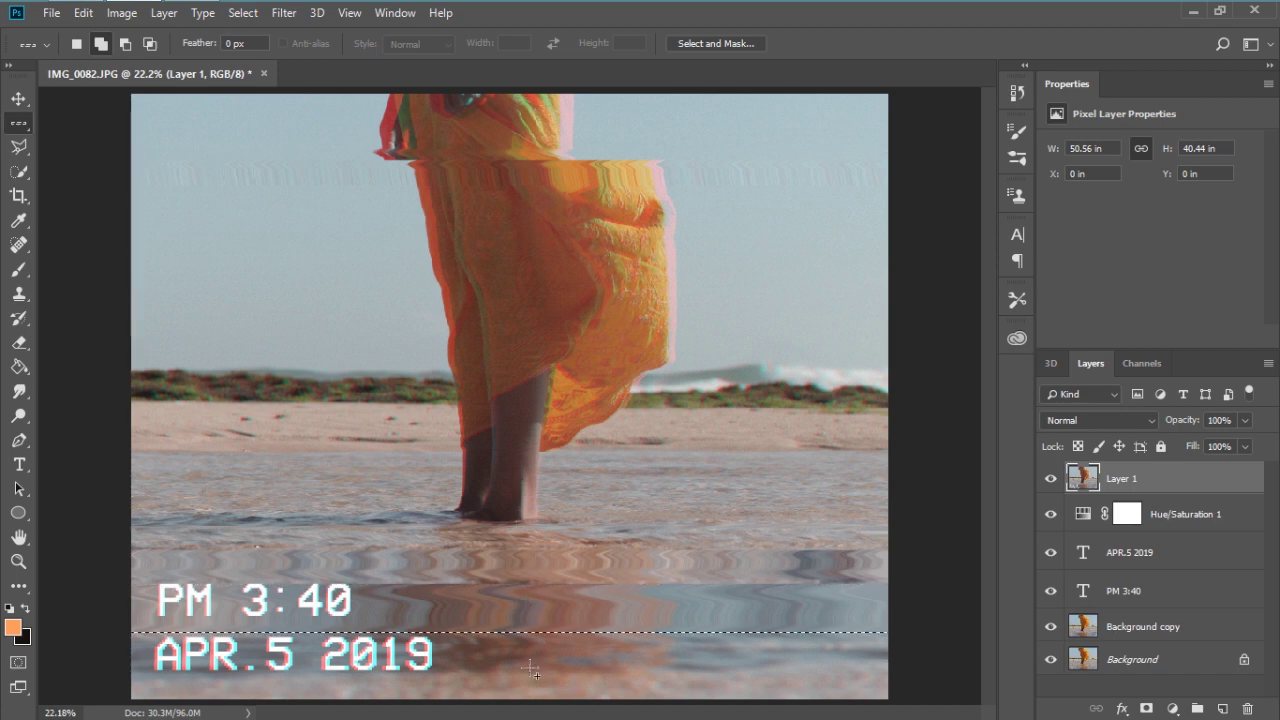
pyautogui.click(530, 632)
pyautogui.rightClick(27, 135)
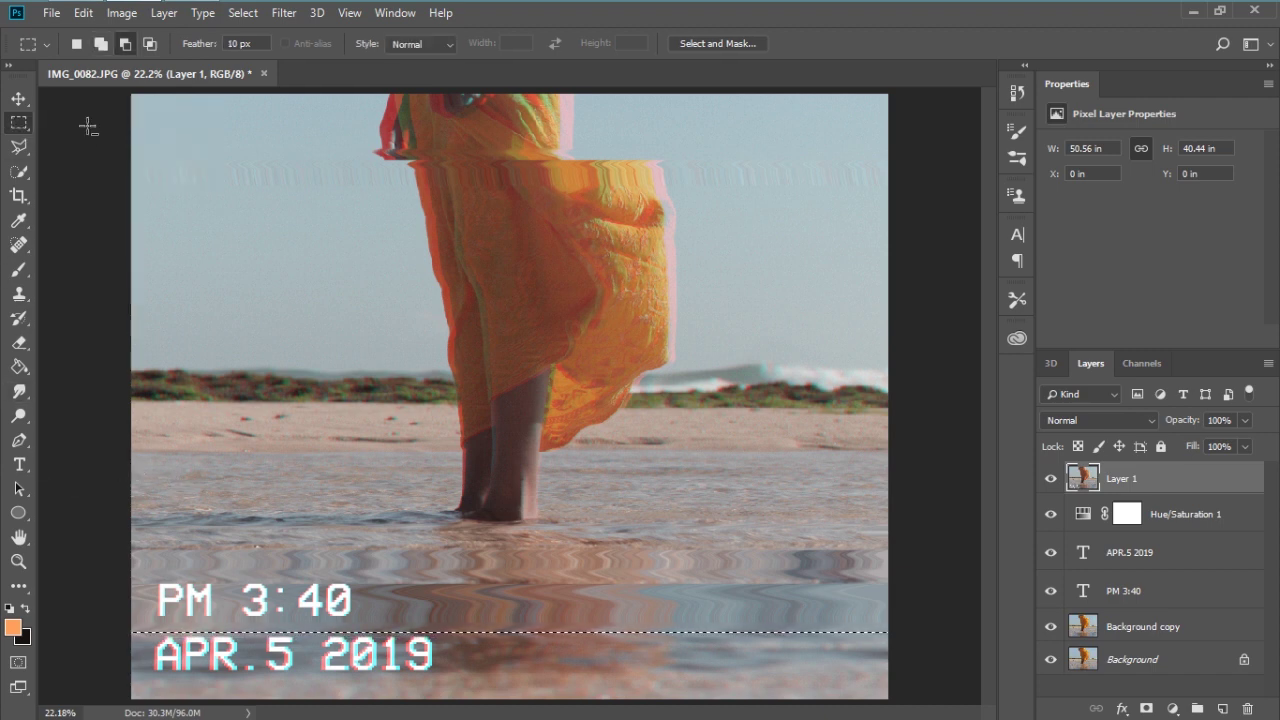
# With a 10 px feathered Rectangular Marquee, subtract the middle stretches from the row selection.
pyautogui.click(85, 126)
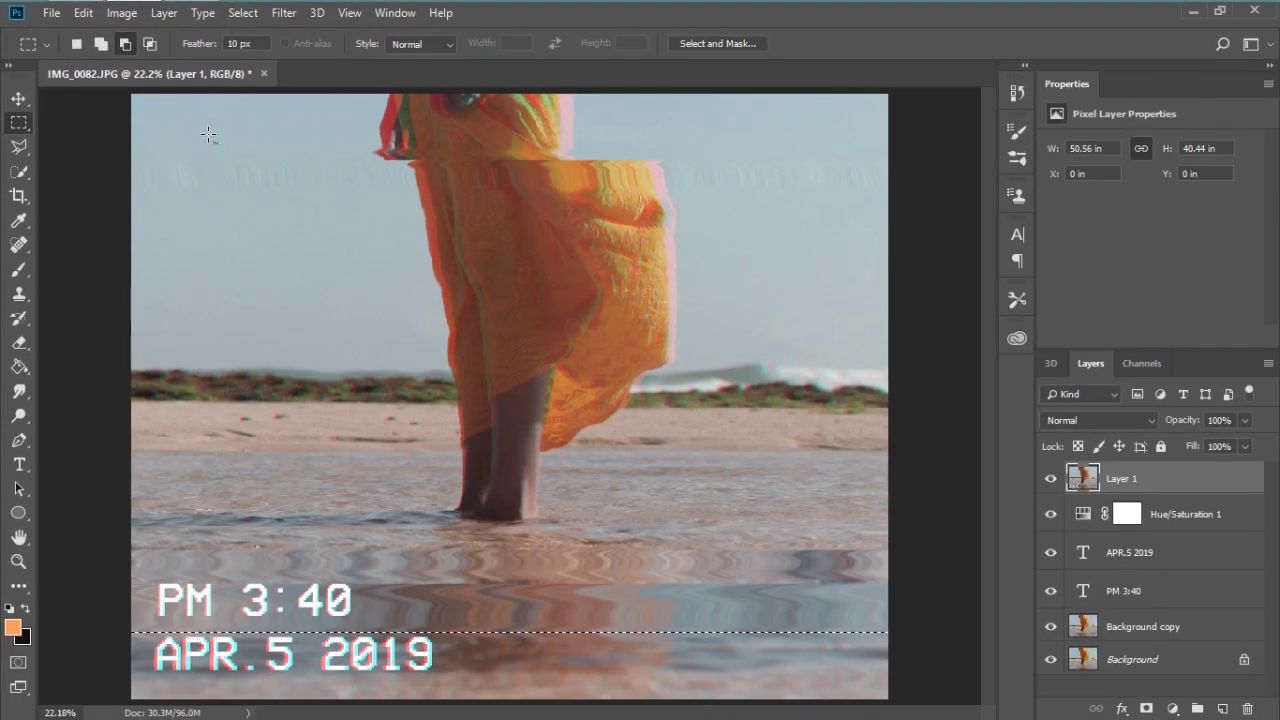
pyautogui.moveTo(208, 134); pyautogui.dragTo(434, 343)
pyautogui.moveTo(374, 446); pyautogui.dragTo(570, 640)
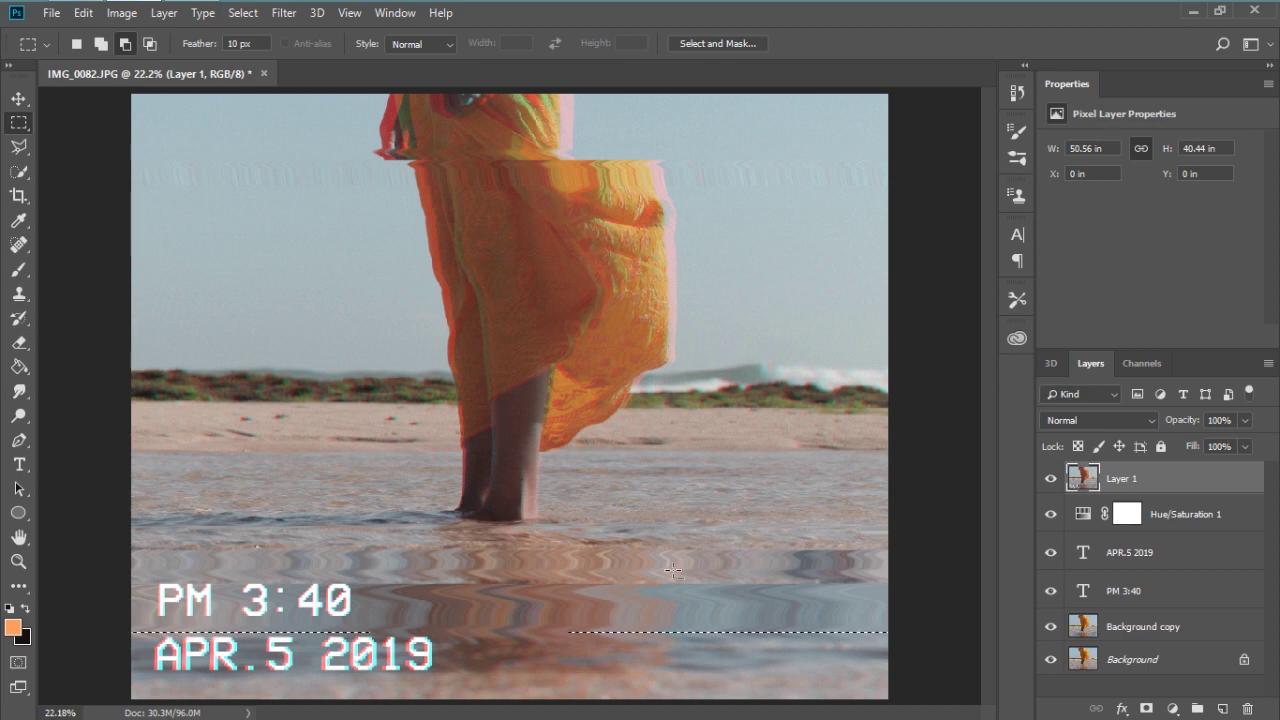
pyautogui.moveTo(673, 453); pyautogui.dragTo(830, 215)
# Apply the Wind filter, Blast method from the right, to the thin row selection.
pyautogui.click(284, 13)
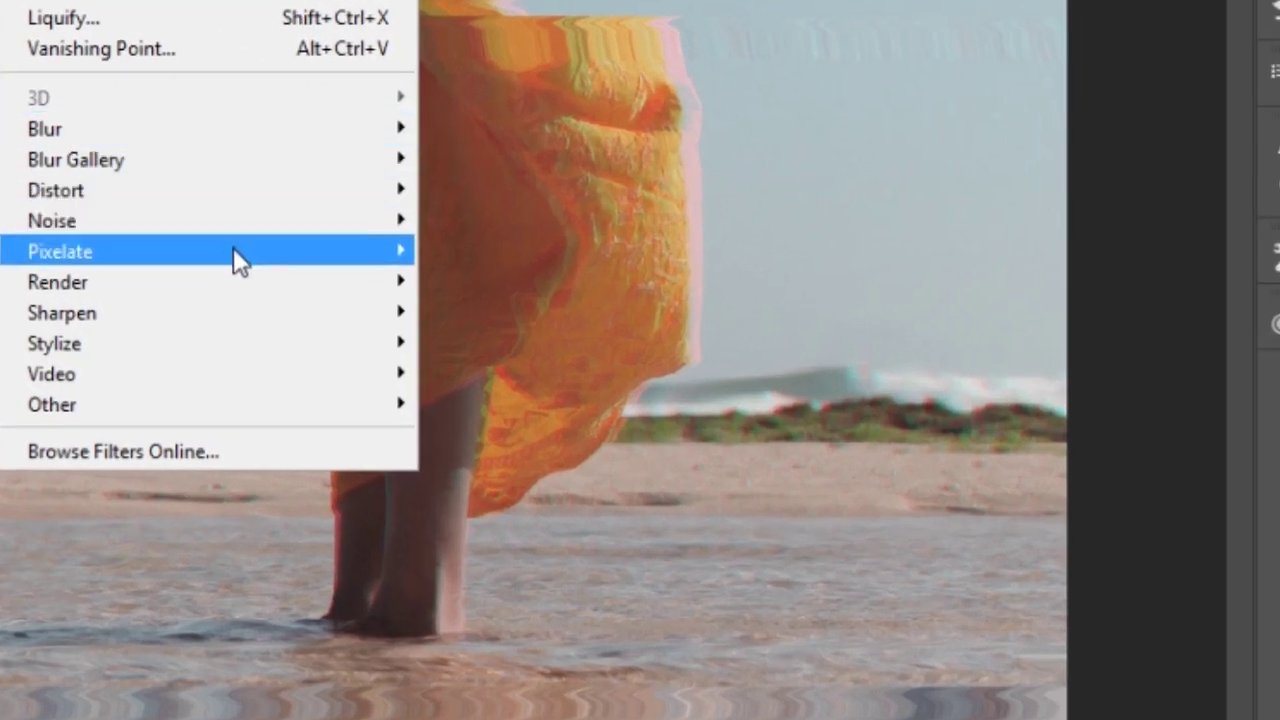
pyautogui.moveTo(236, 340)
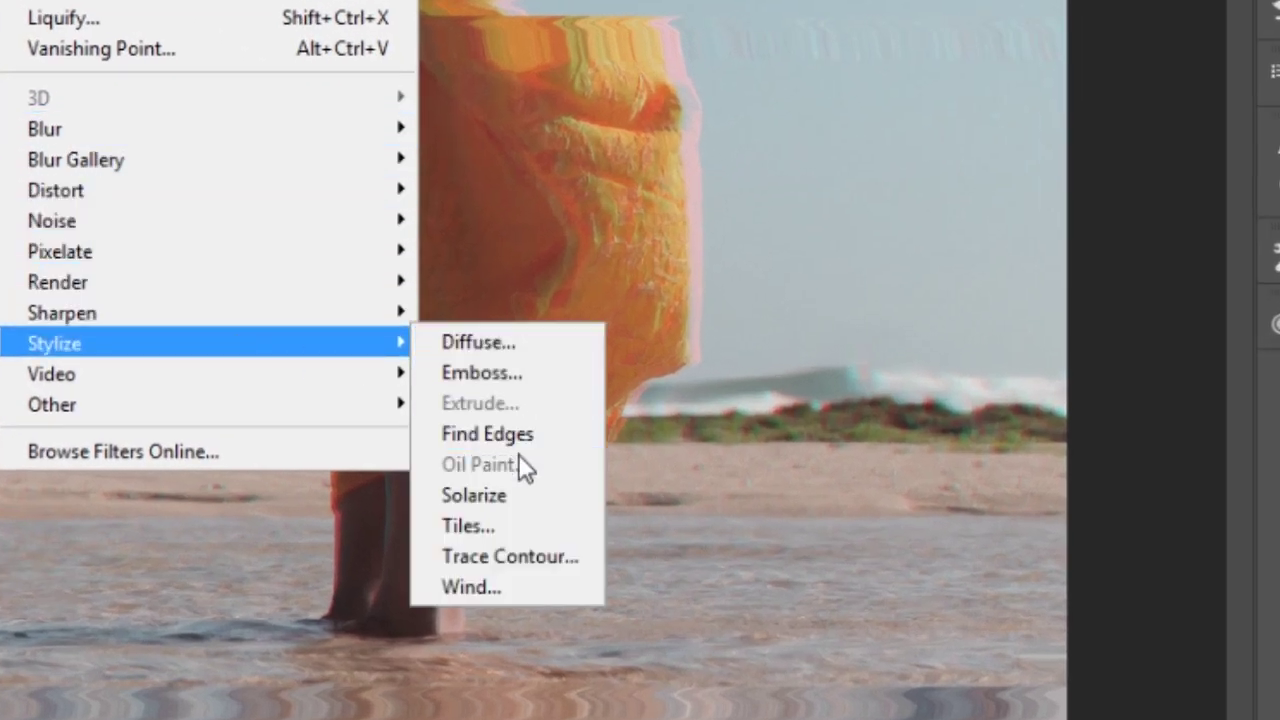
pyautogui.click(502, 587)
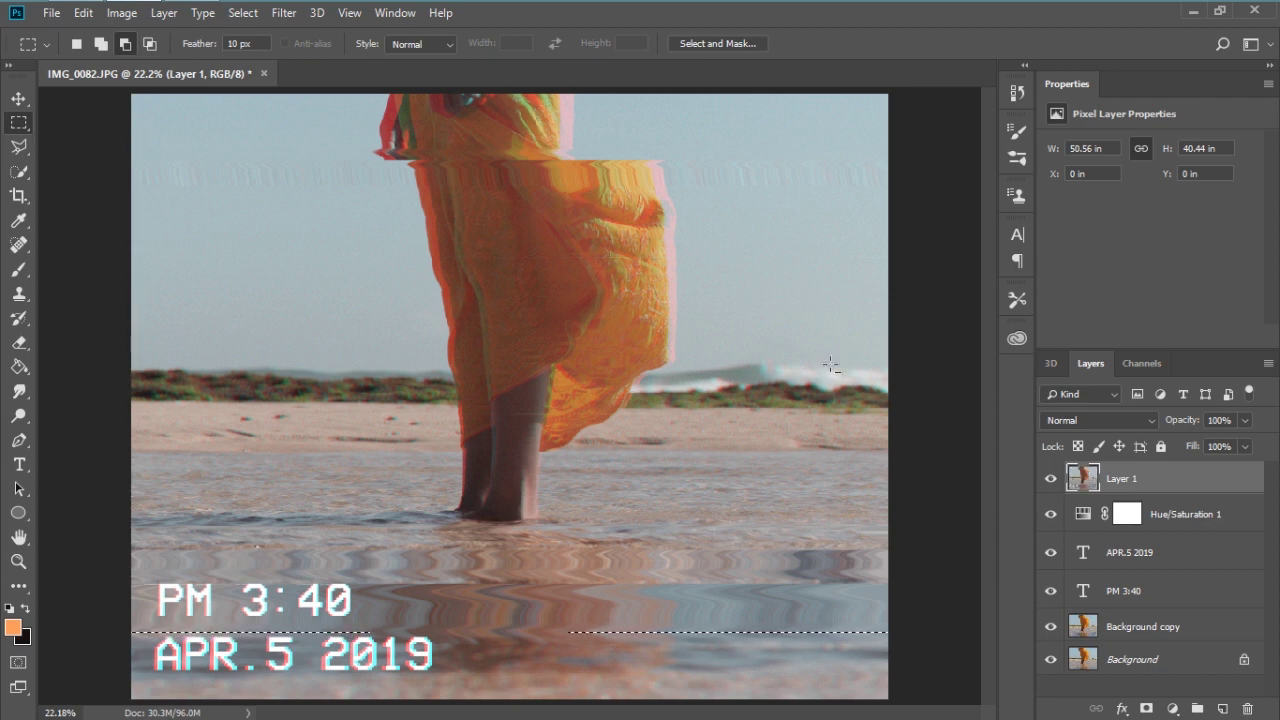
# Deselect with Ctrl+D and zoom in and out to inspect the wind scratch lines.
pyautogui.scroll(-1, 600, 390)
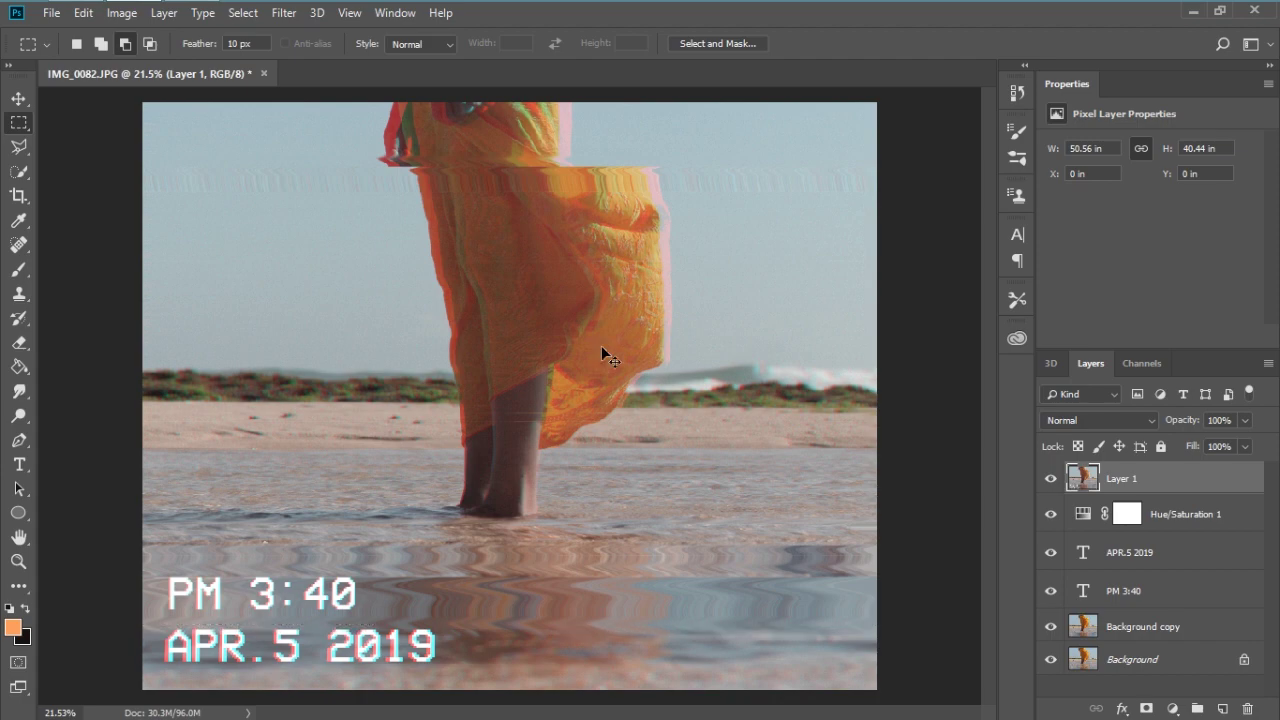
pyautogui.hotkey('ctrl', 'd')
pyautogui.scroll(6, 527, 424)
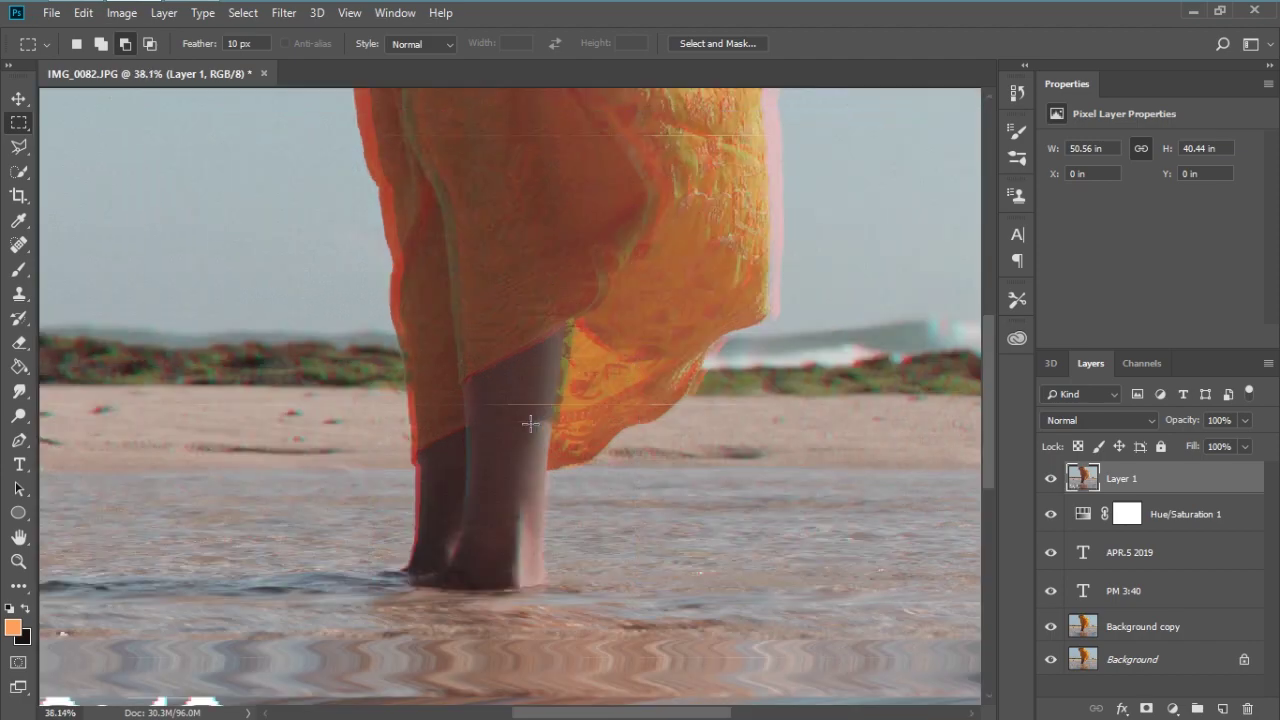
pyautogui.scroll(-4, 526, 430)
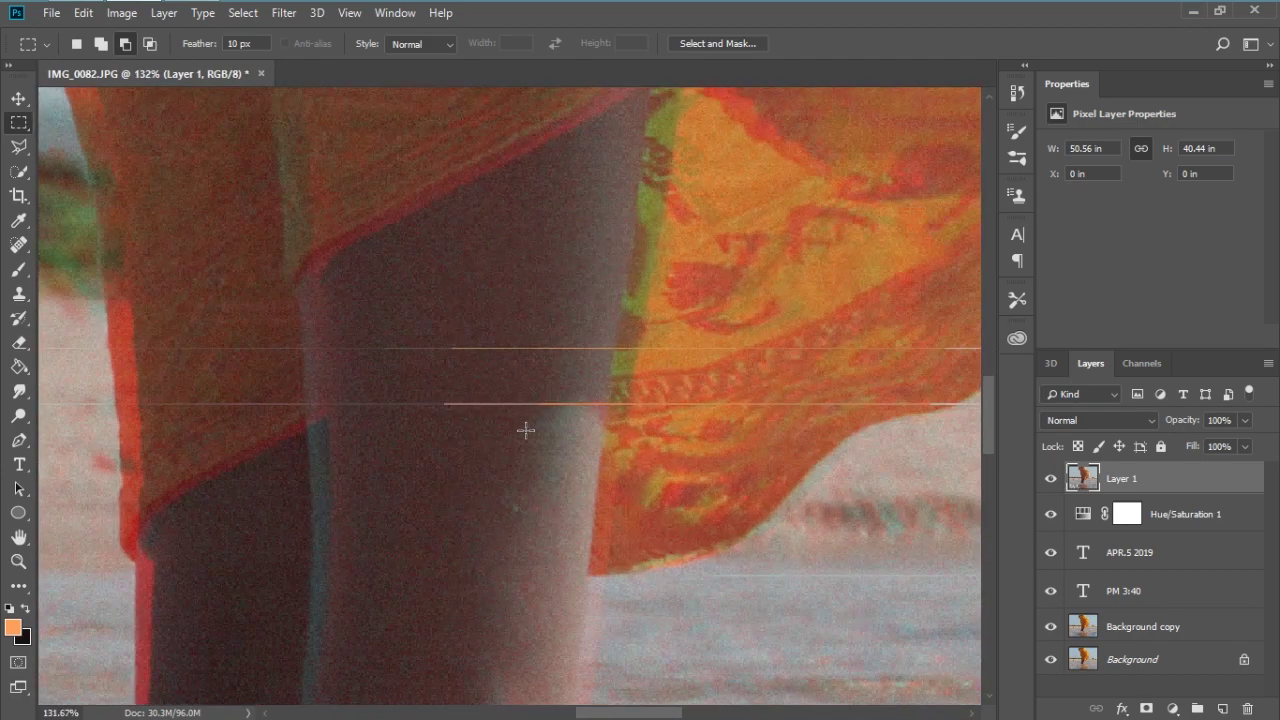
pyautogui.scroll(-3, 526, 430)
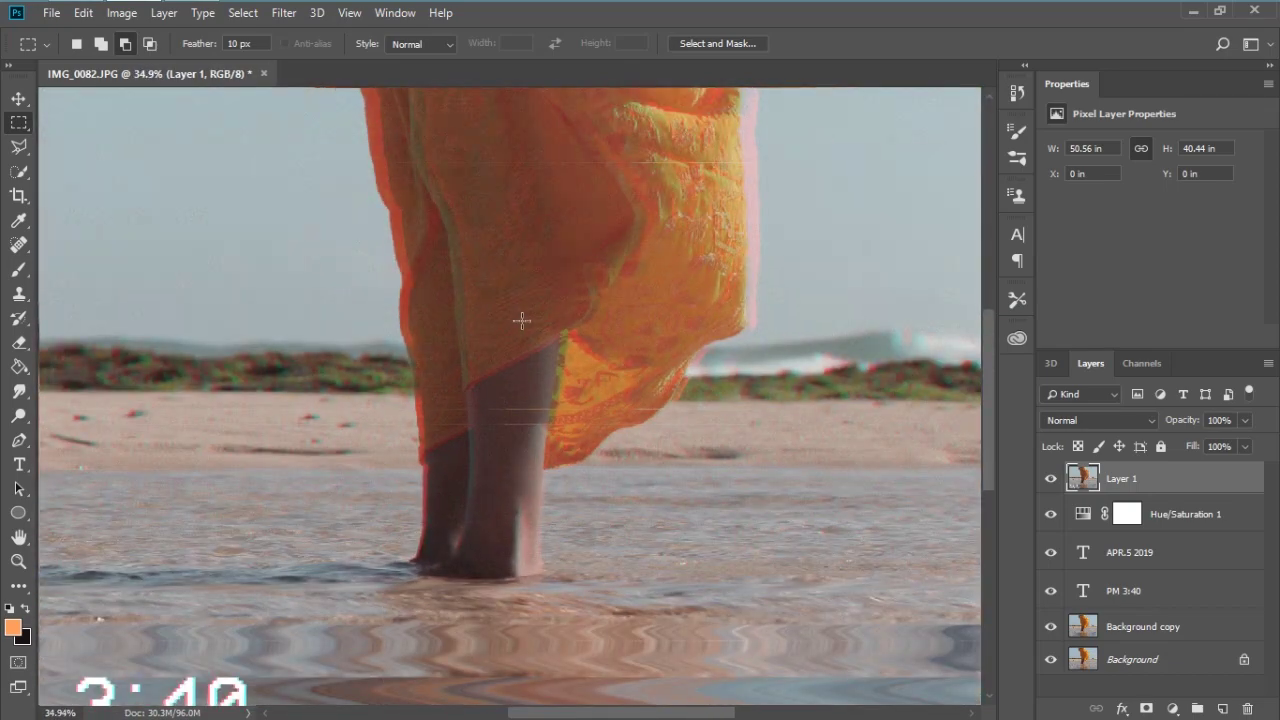
pyautogui.scroll(6, 678, 625)
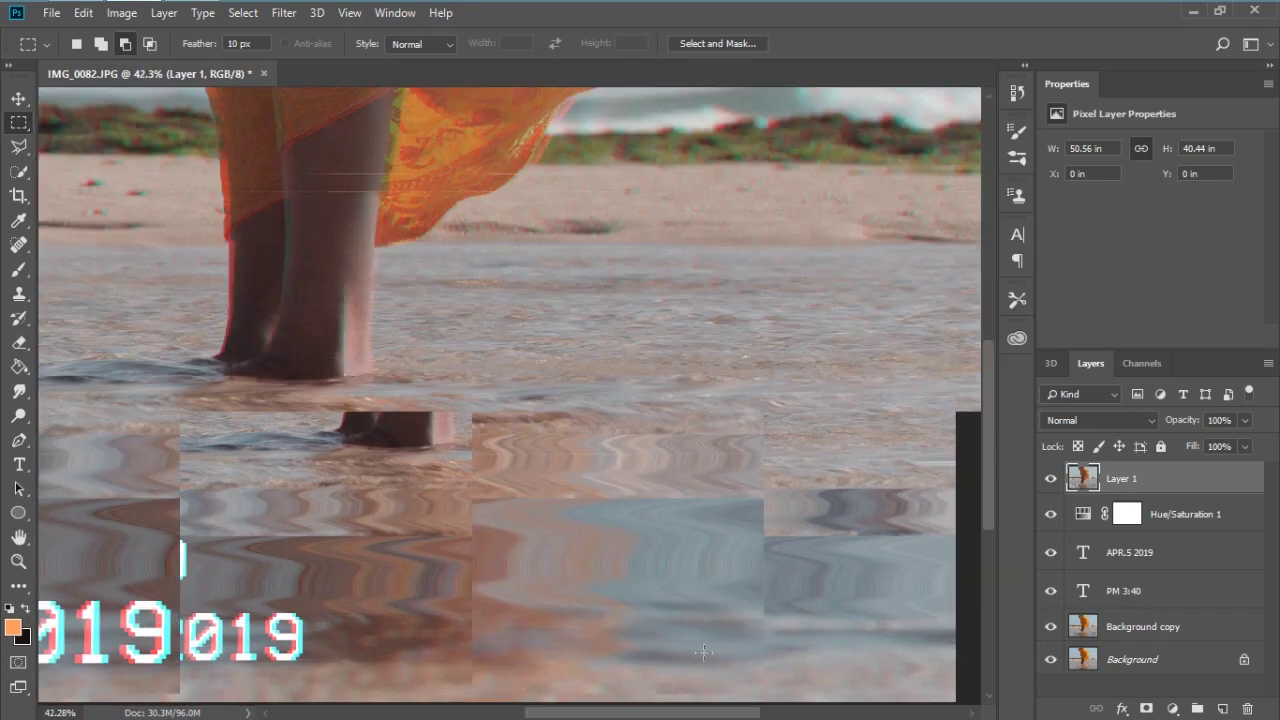
pyautogui.scroll(-6, 278, 503)
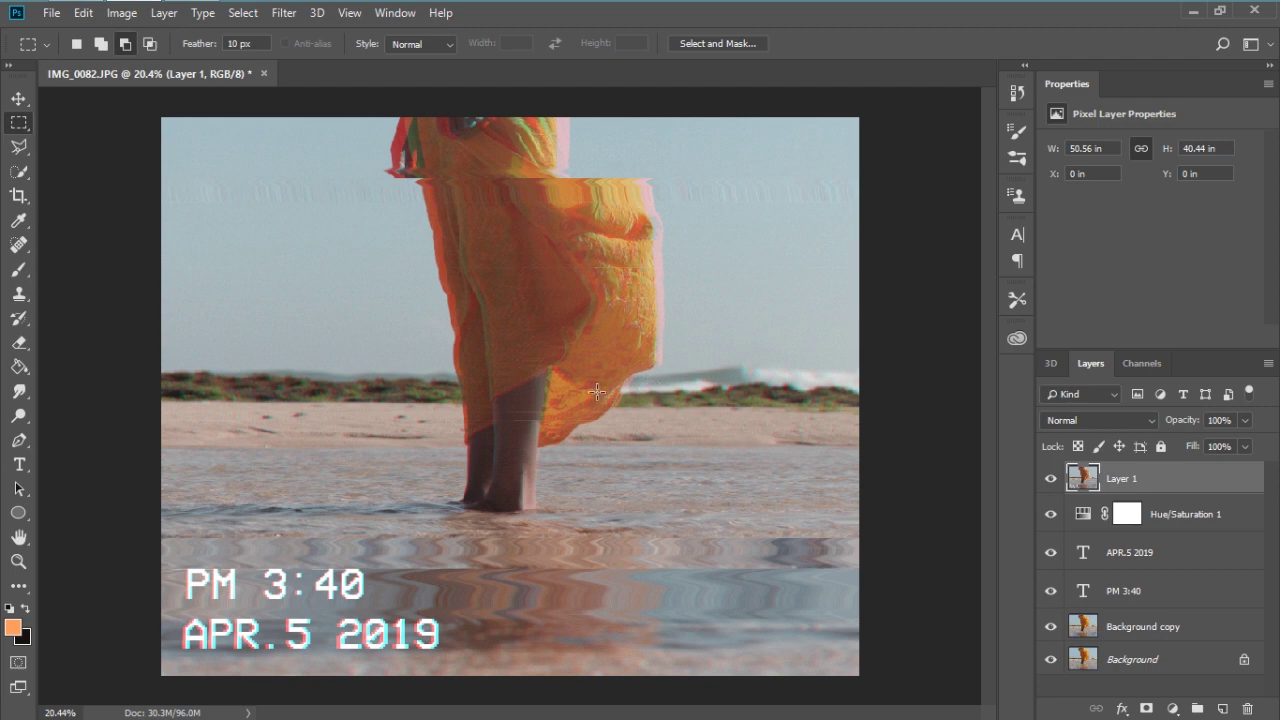
# Draw a rectangular selection around the PM 3:40 and APR.5 2019 date stamp.
pyautogui.rightClick(19, 122)
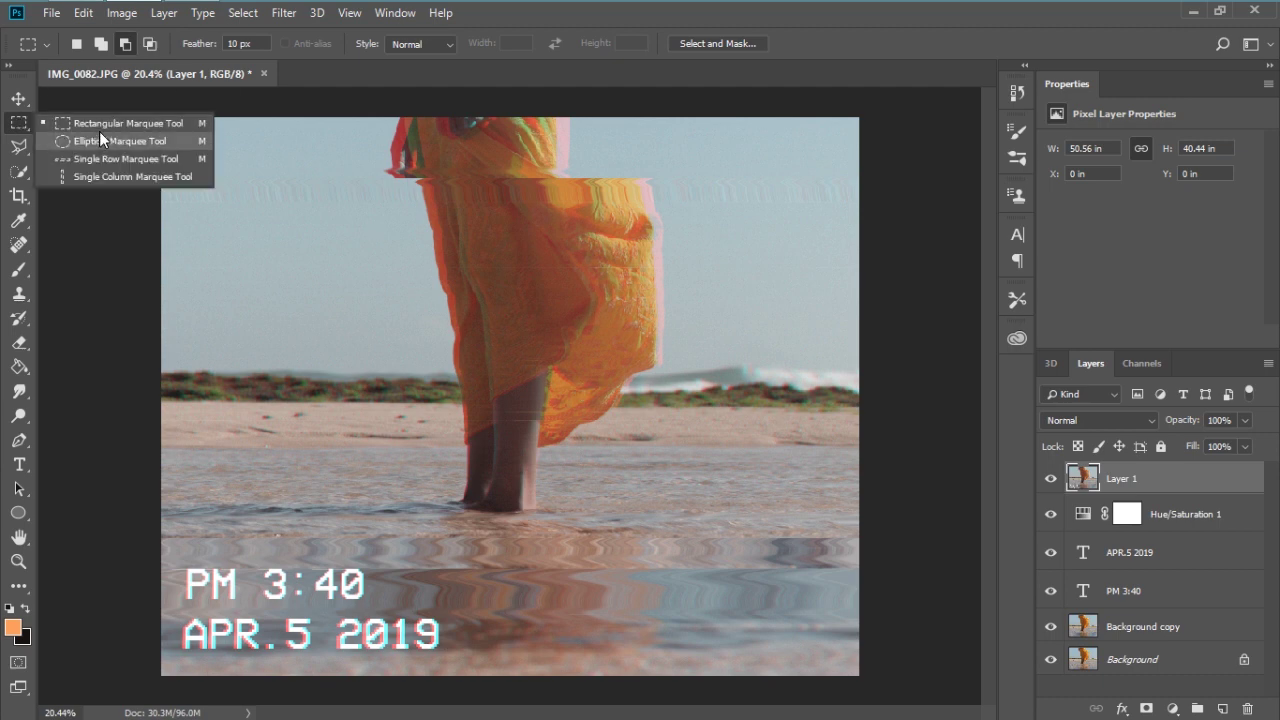
pyautogui.click(108, 123)
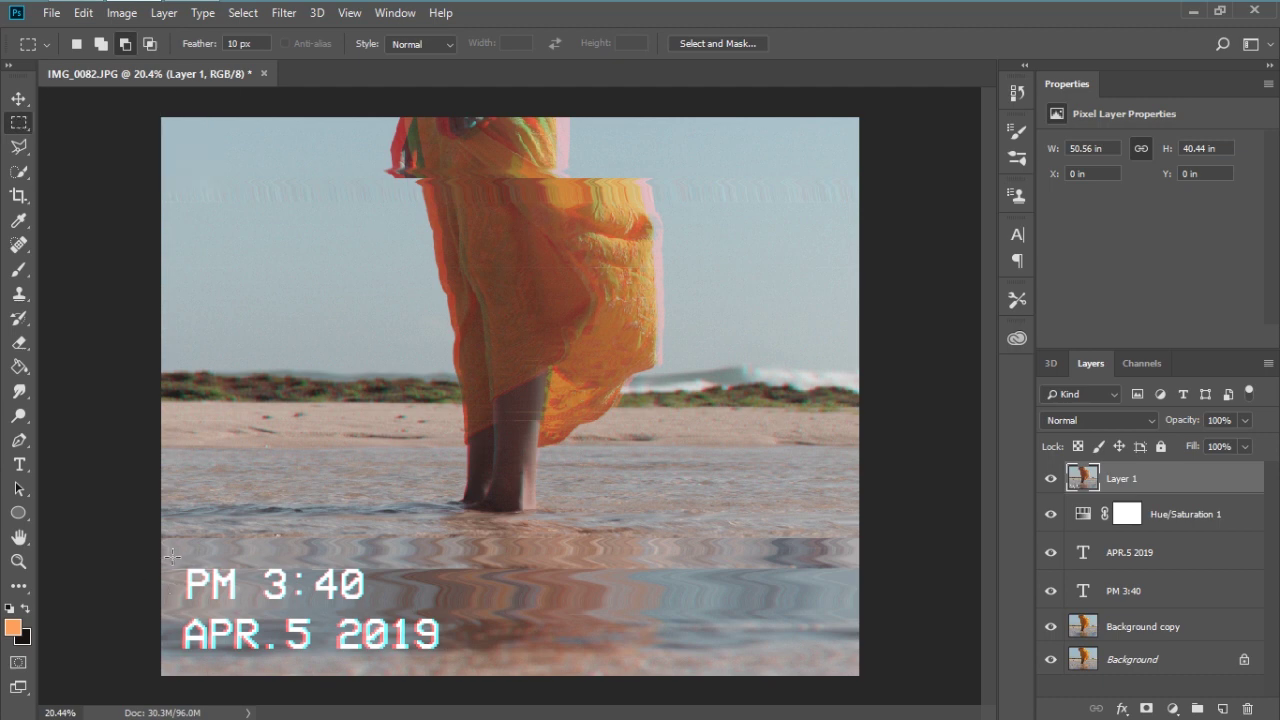
pyautogui.moveTo(173, 555); pyautogui.dragTo(460, 662)
pyautogui.press('v')
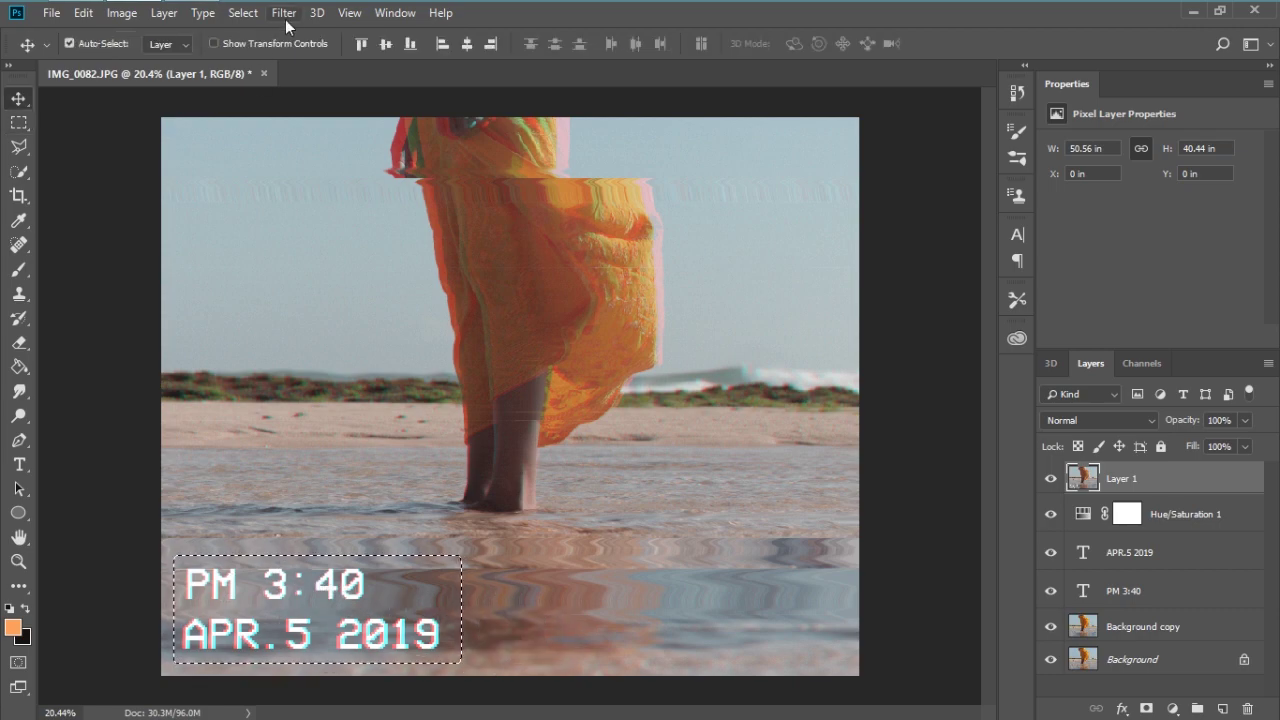
# Warp the selected date text with a slightly bent Shear curve, then deselect.
pyautogui.click(284, 12)
pyautogui.moveTo(383, 368)
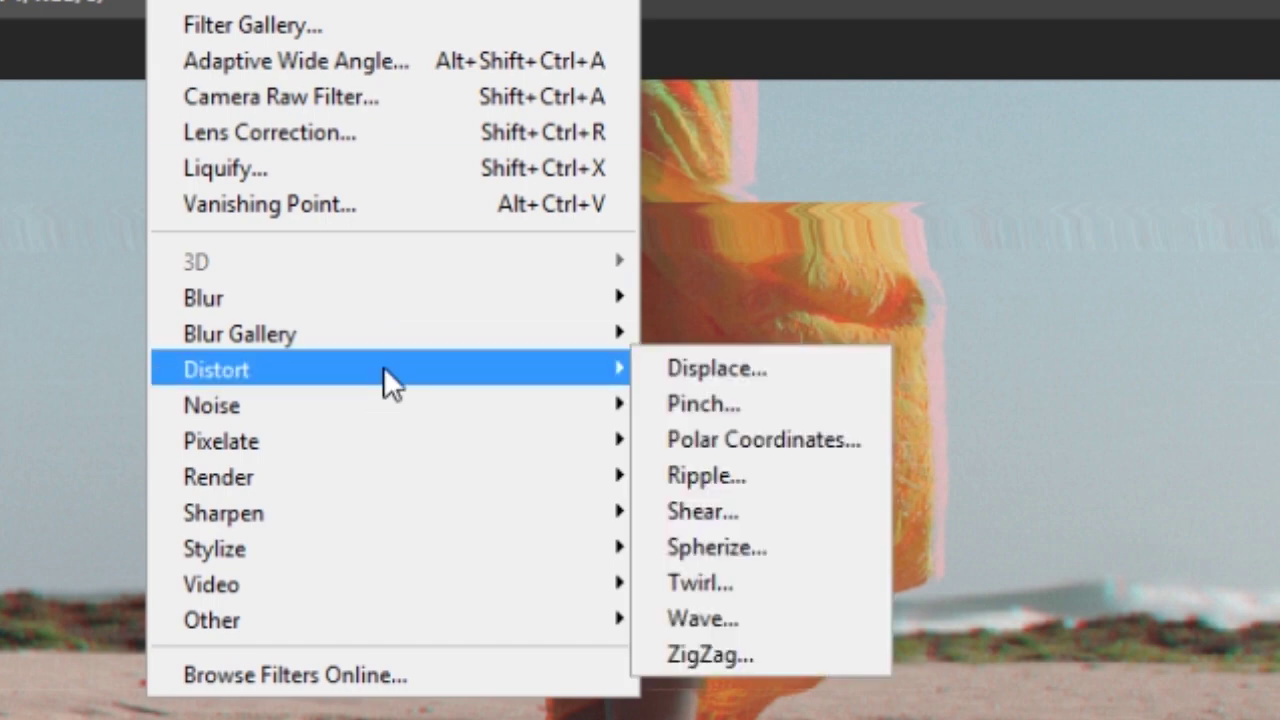
pyautogui.click(740, 511)
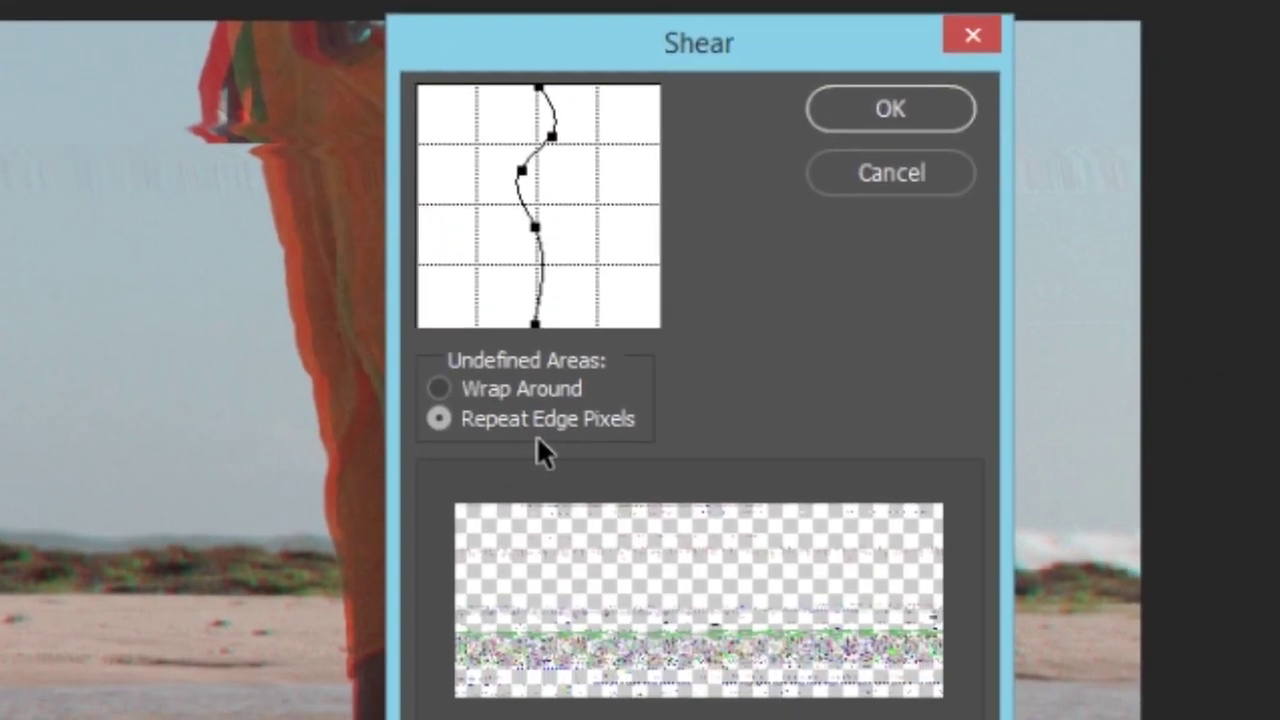
pyautogui.moveTo(550, 131)
pyautogui.mouseDown()
pyautogui.moveTo(530, 129)
pyautogui.moveTo(547, 121)
pyautogui.mouseUp()
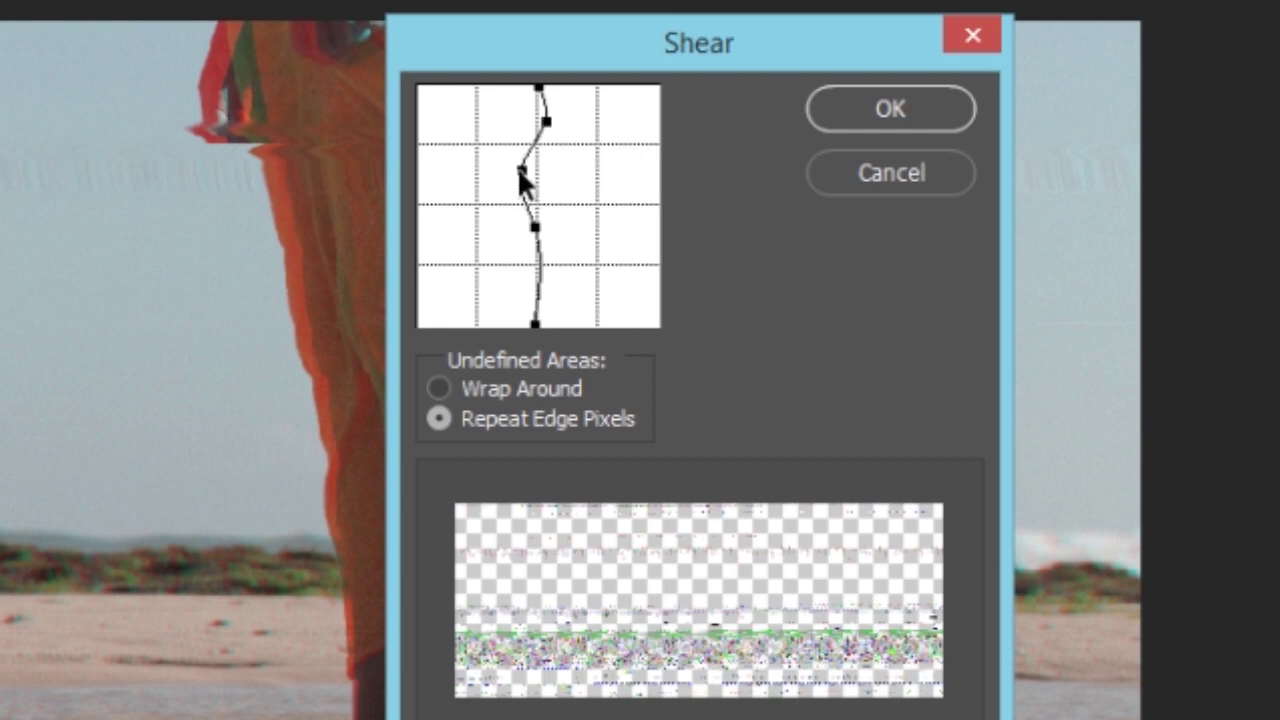
pyautogui.moveTo(524, 174); pyautogui.dragTo(531, 177)
pyautogui.moveTo(537, 232); pyautogui.dragTo(542, 229)
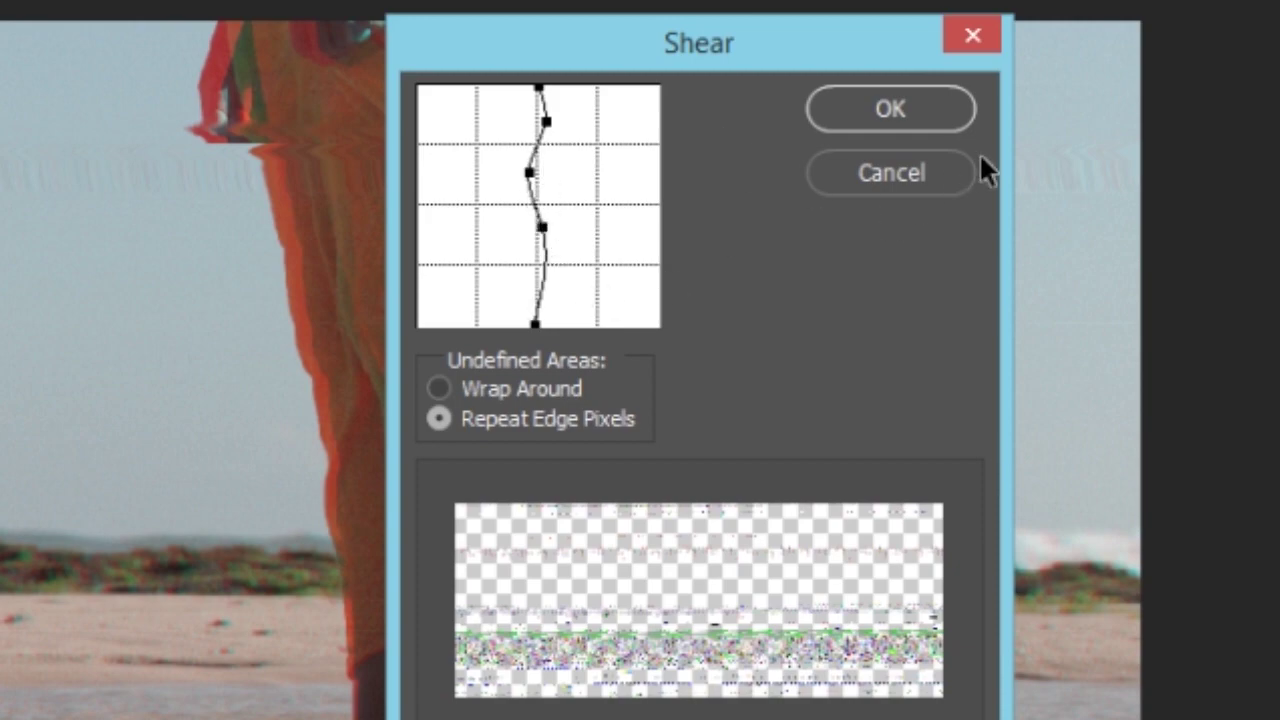
pyautogui.click(935, 108)
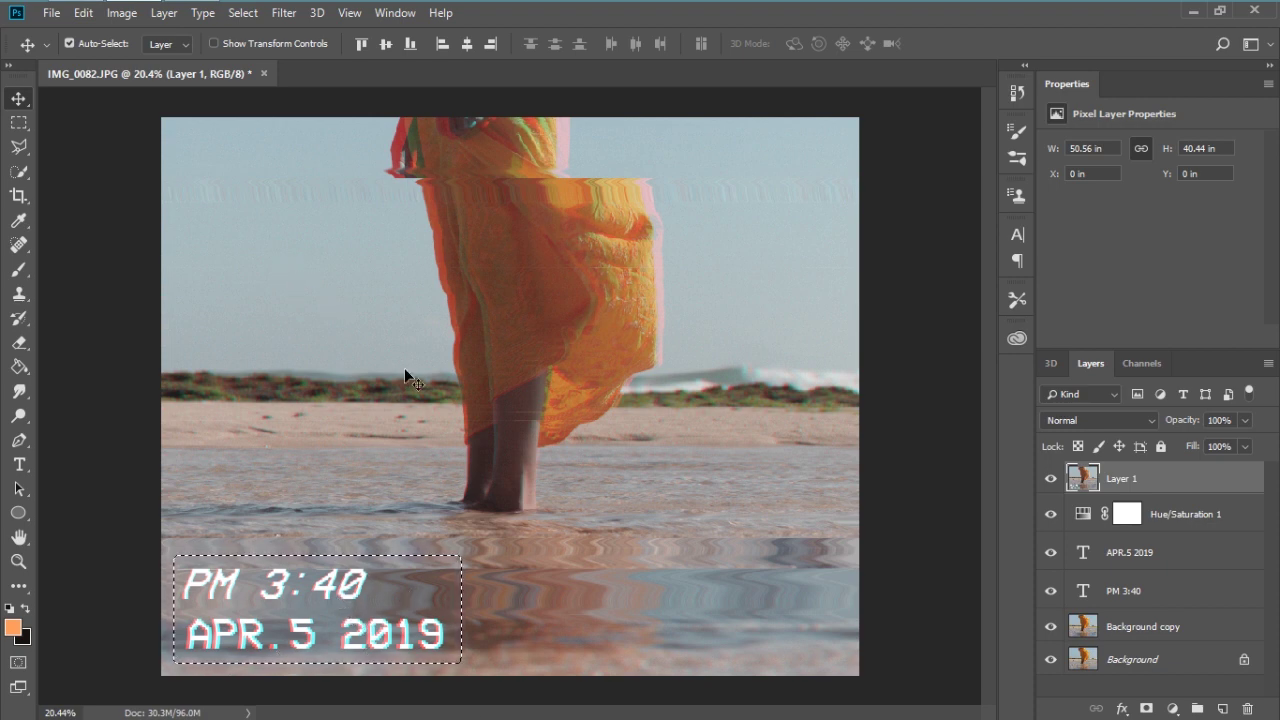
pyautogui.hotkey('ctrl', 'd')
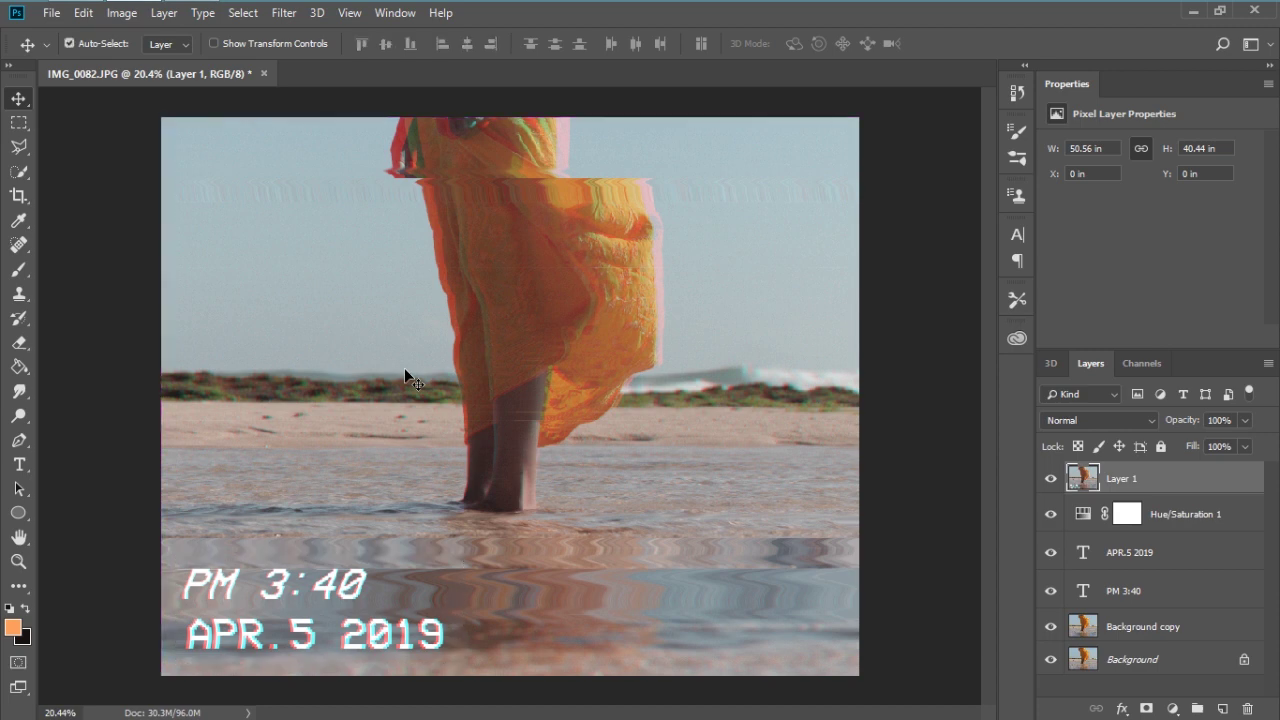